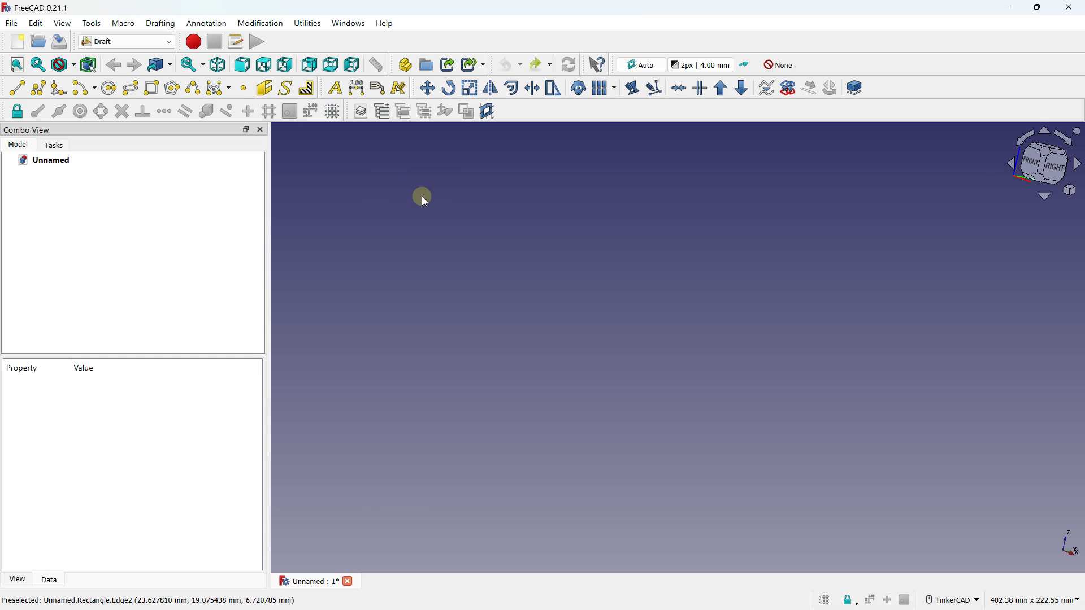
Open the workbench dropdown in the new empty Unnamed document.
click(133, 43)
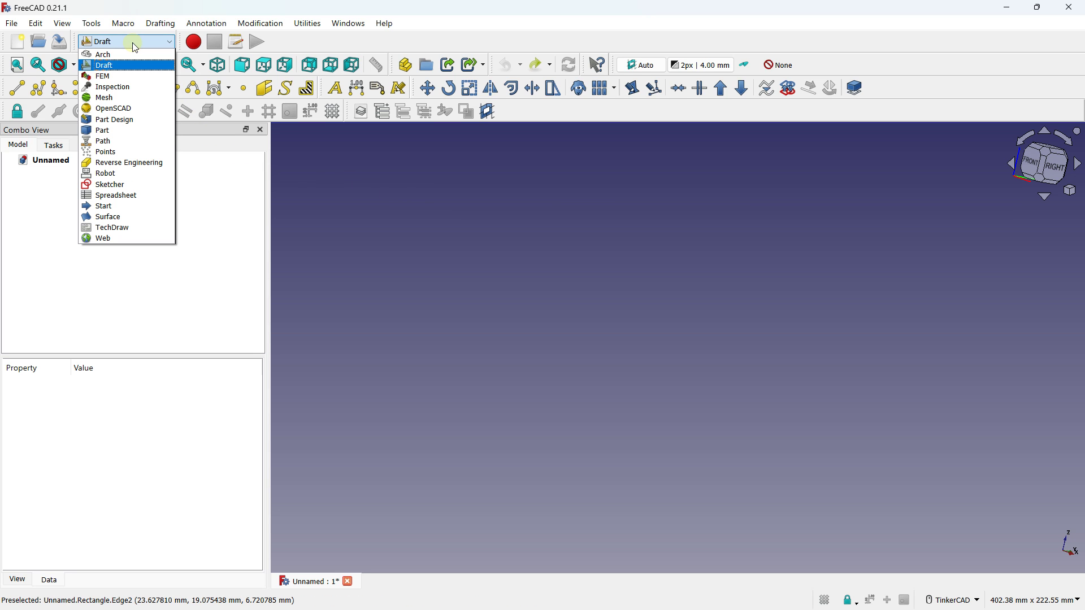
Select the Draft workbench and switch on the Draft grid.
click(144, 64)
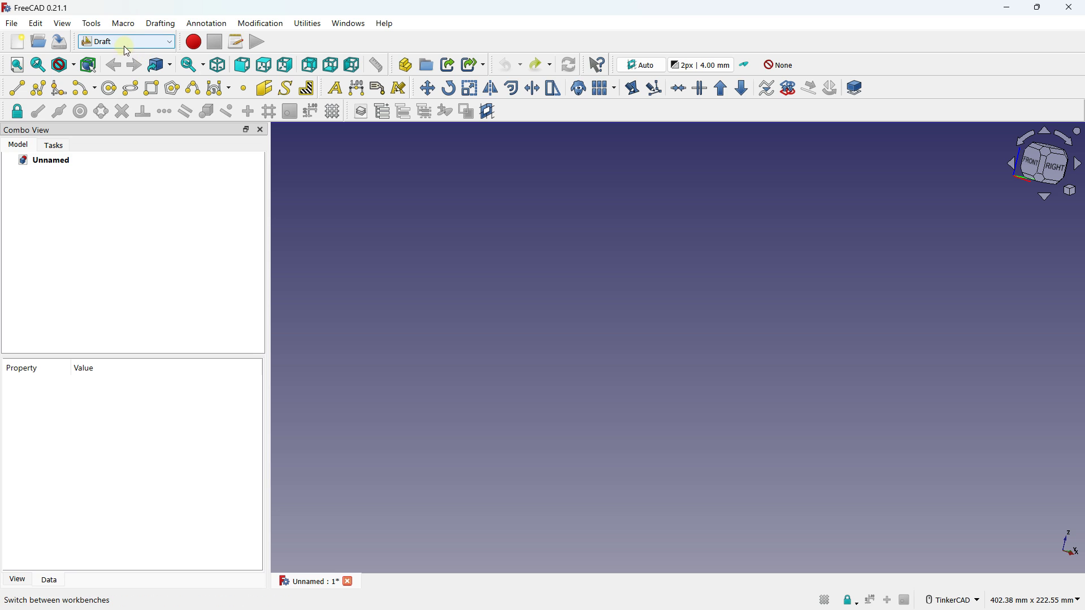
click(123, 44)
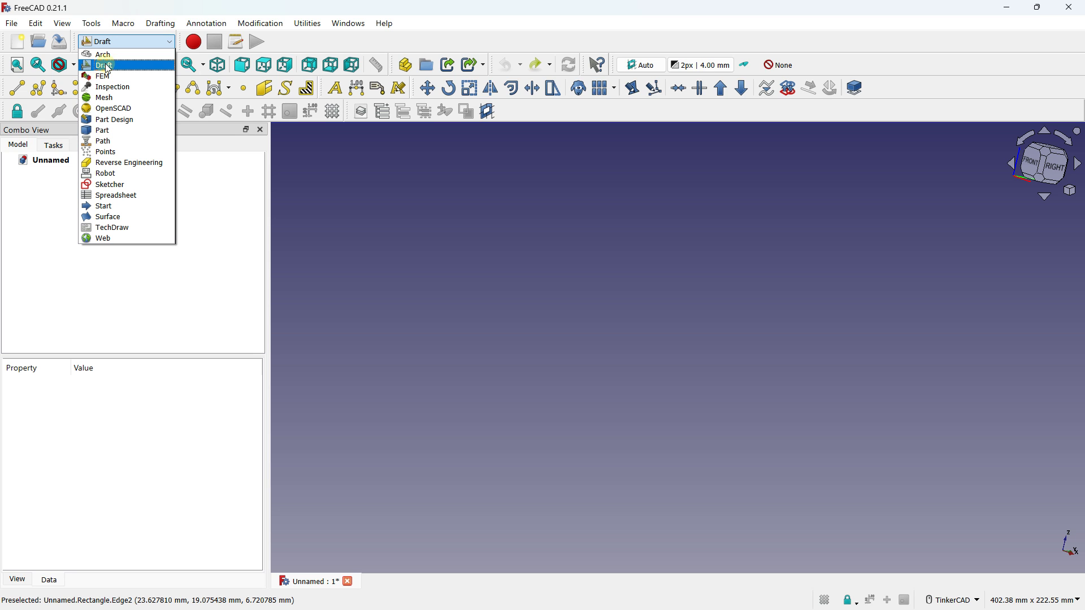
click(113, 68)
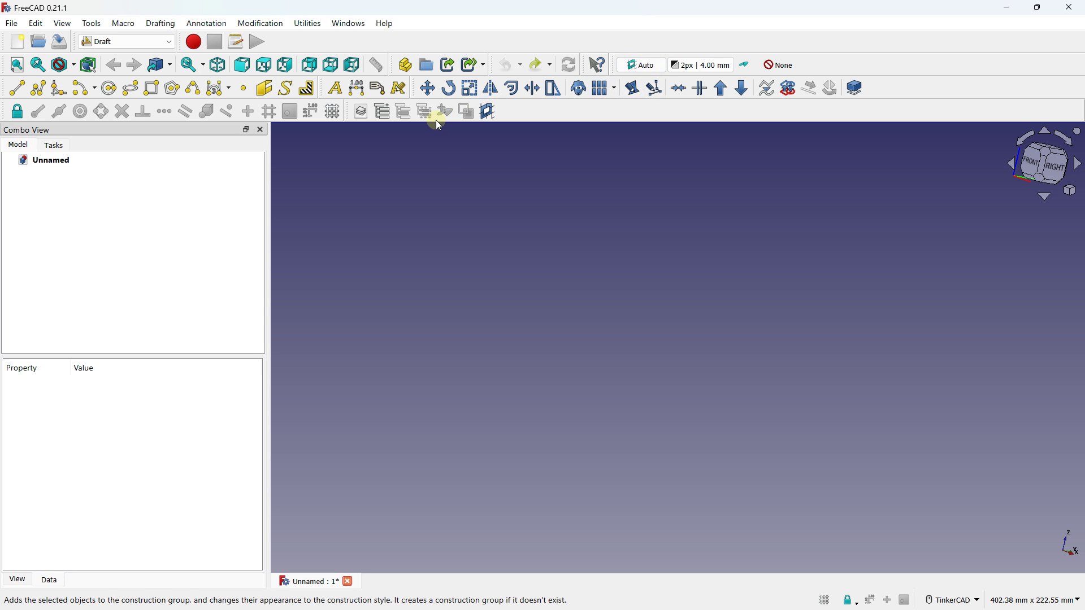
click(333, 113)
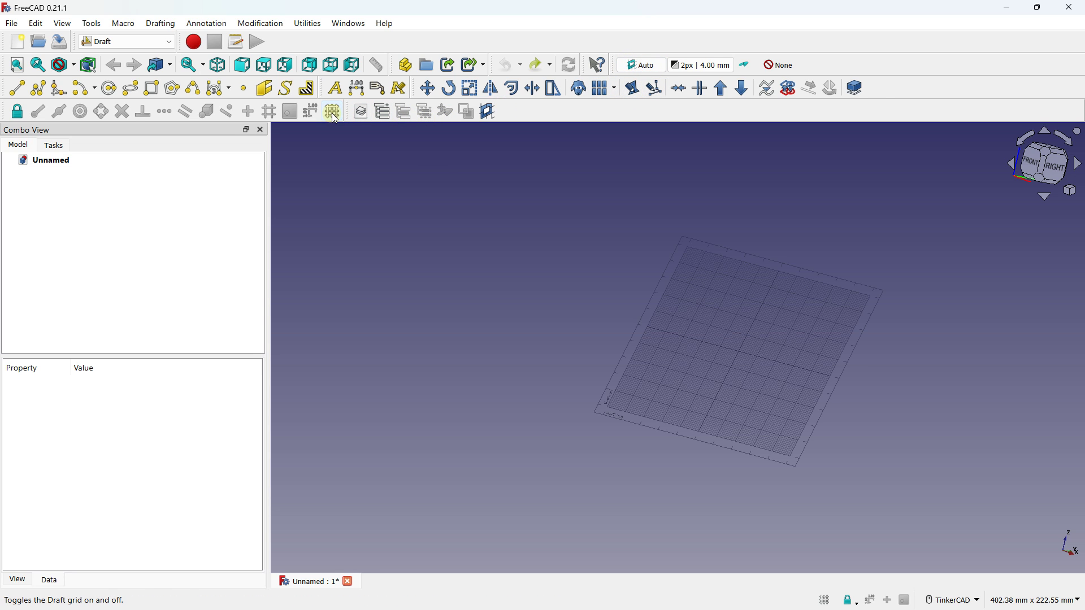
Set the working plane to Top (XY) and view the grid straight down from above.
middle_drag(663, 298, 507, 292)
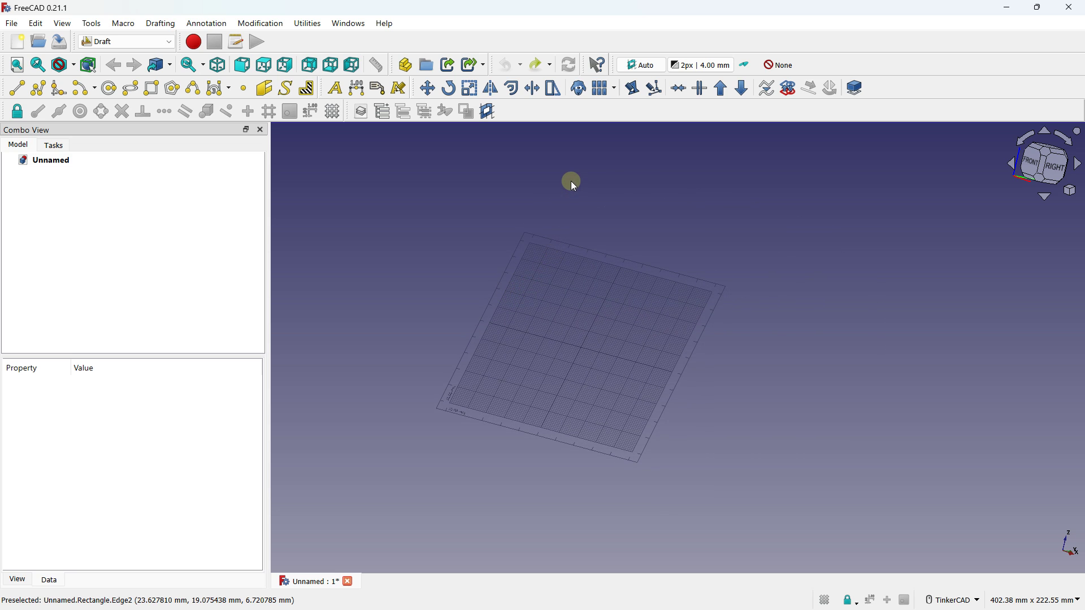
click(639, 67)
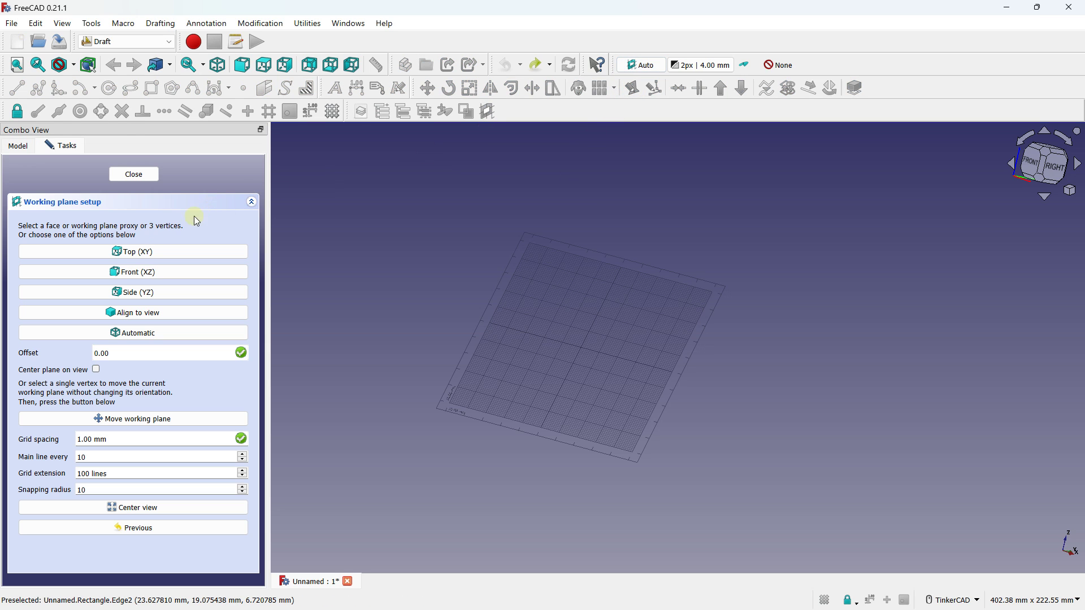
click(133, 253)
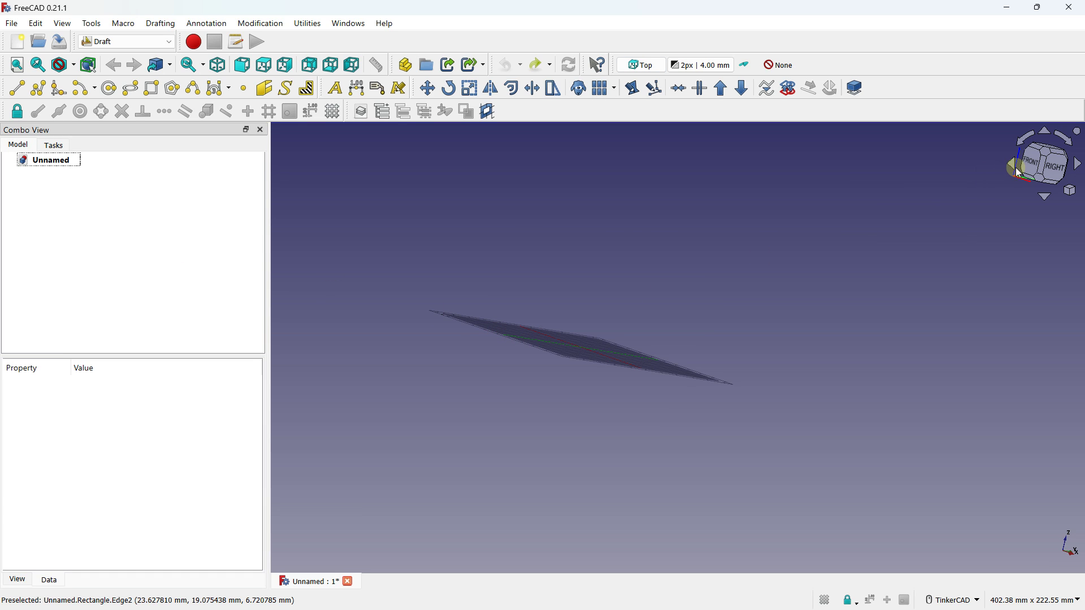
right_drag(633, 255, 632, 331)
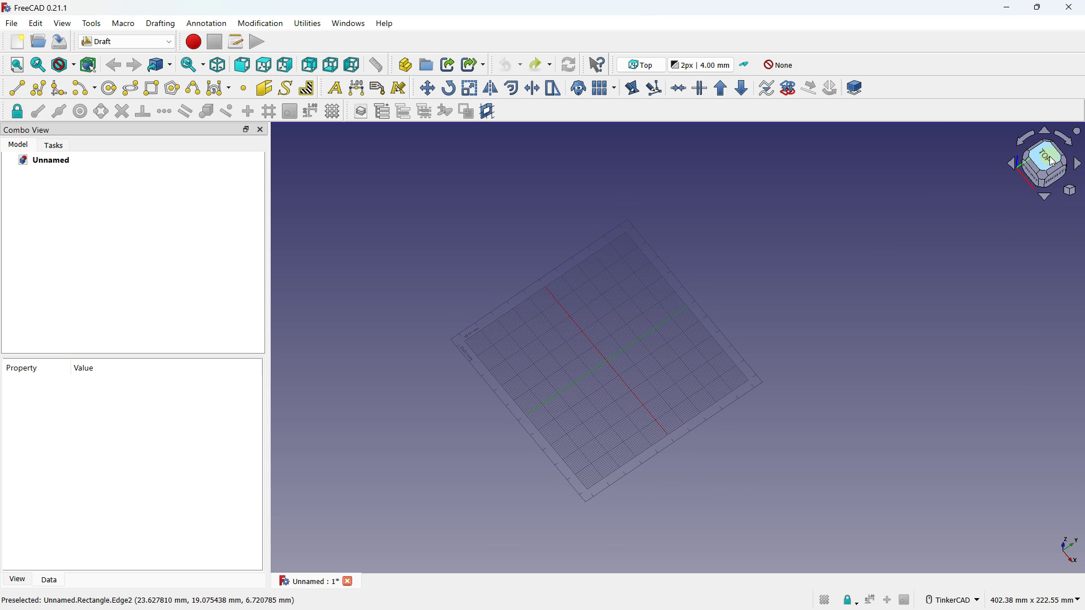
click(1054, 162)
middle_drag(645, 300, 561, 327)
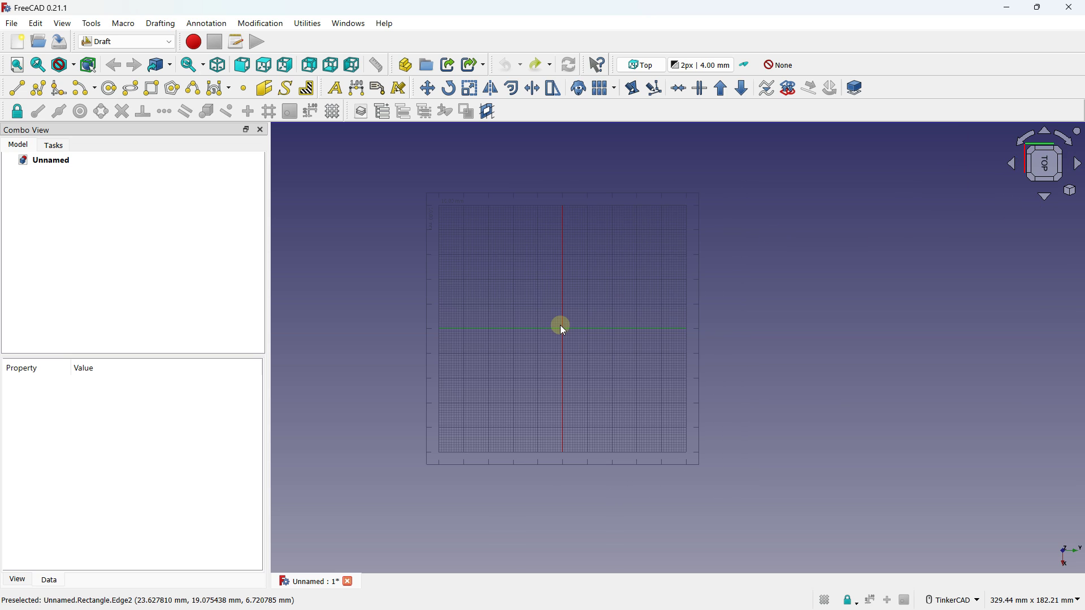
click(152, 88)
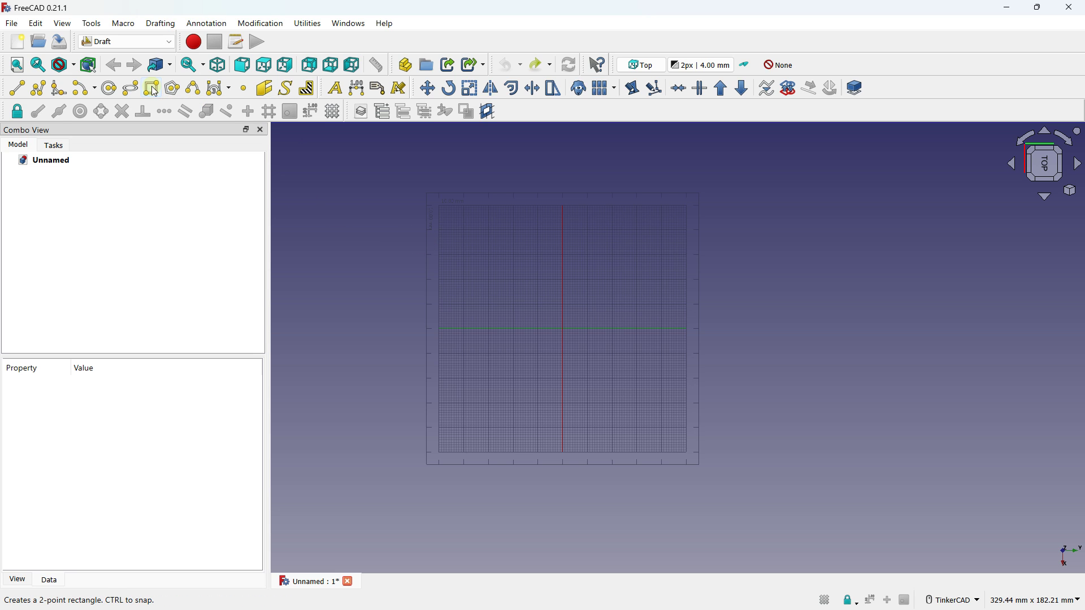
Draw a 28.08 × 60.65 mm rectangle on the top working plane.
scroll(543, 278, up, 1)
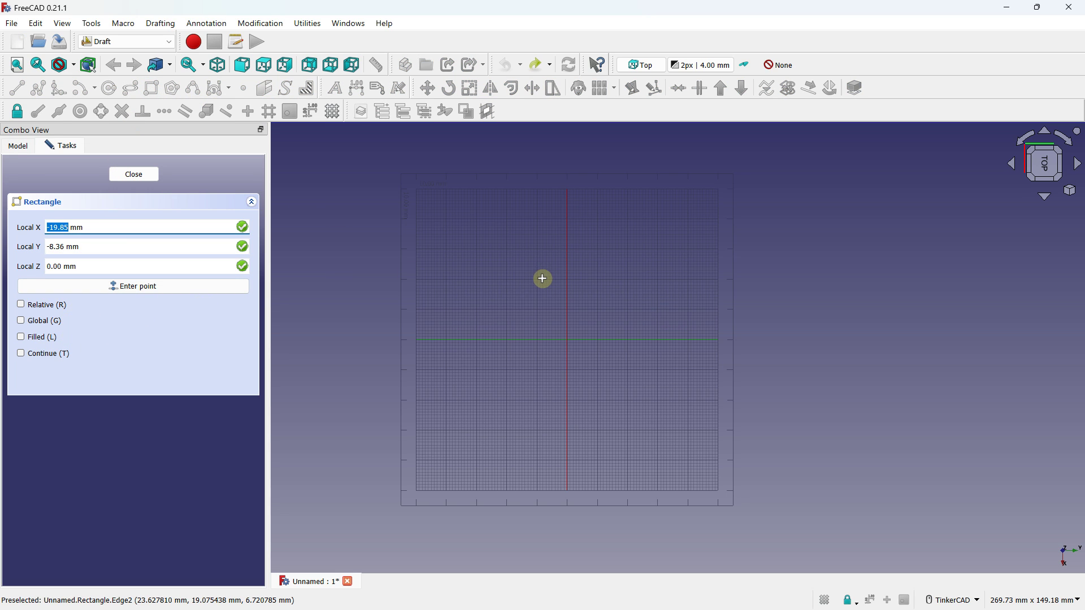
click(478, 289)
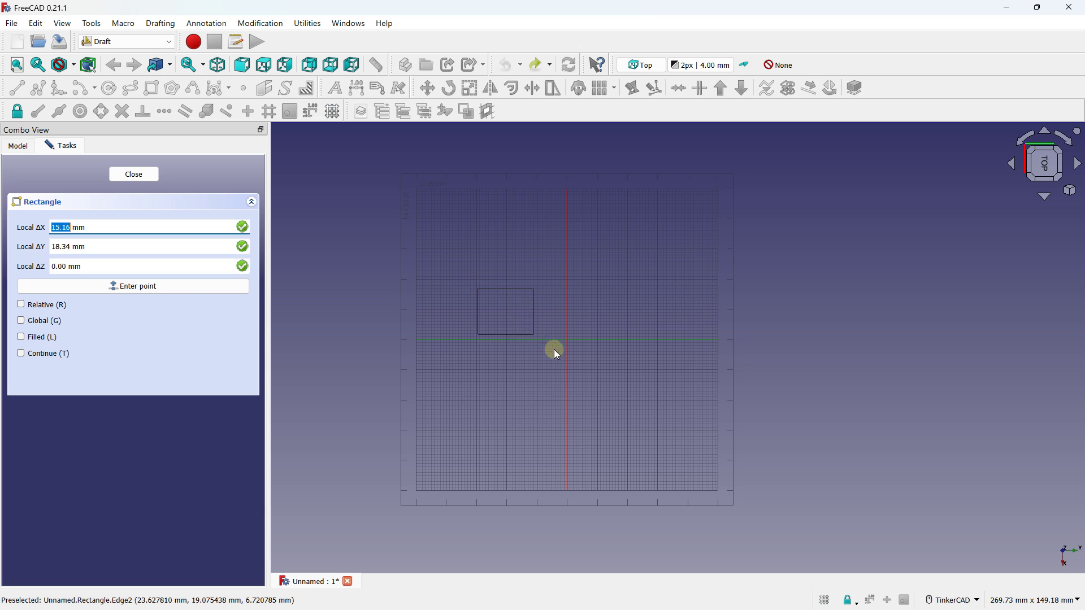
click(661, 373)
Orbit and roll the view to inspect the rectangle, then return to Top view.
right_drag(609, 351, 544, 353)
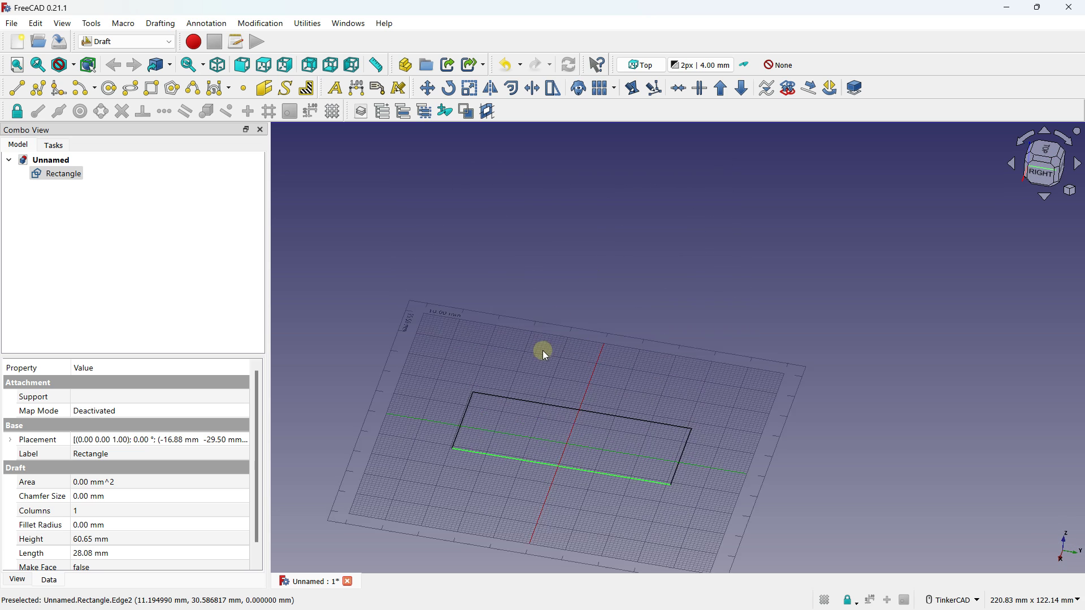
middle_drag(544, 353, 605, 252)
scroll(598, 271, down, 1)
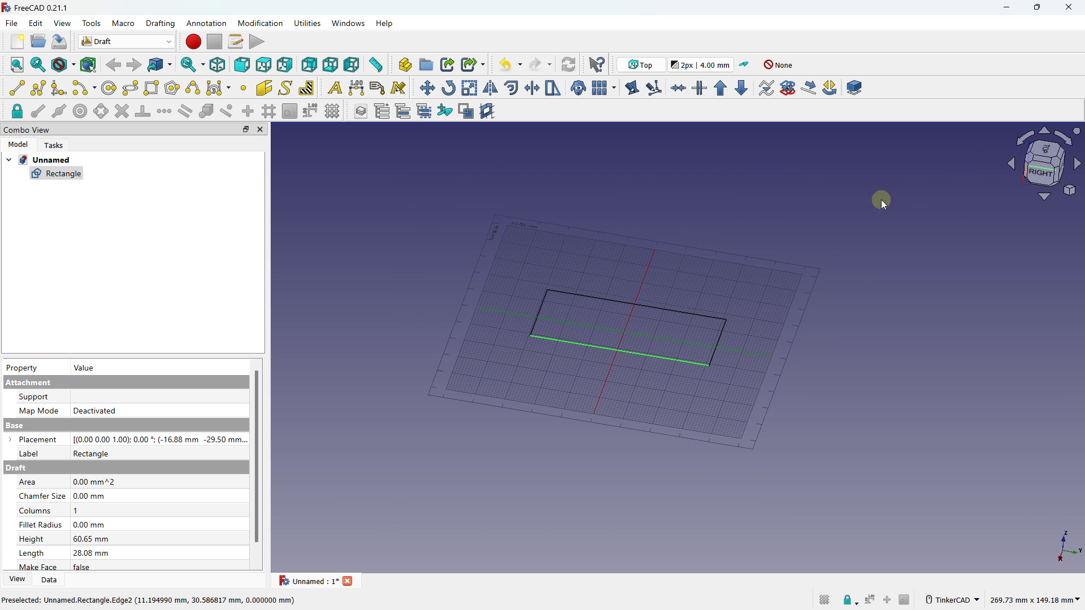
click(1026, 137)
click(1026, 137)
click(1035, 164)
click(849, 288)
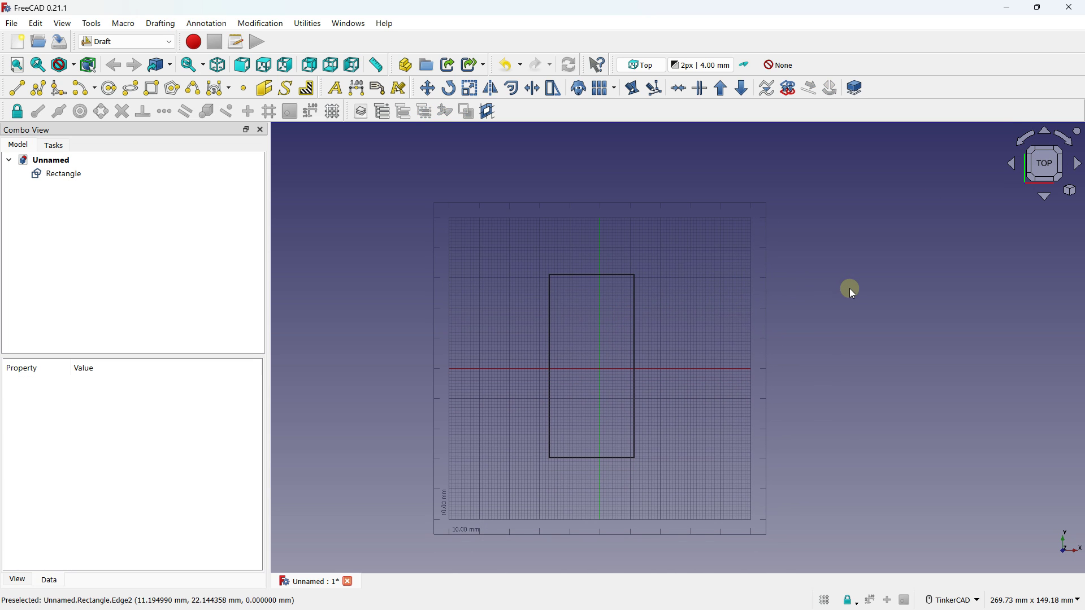
click(652, 68)
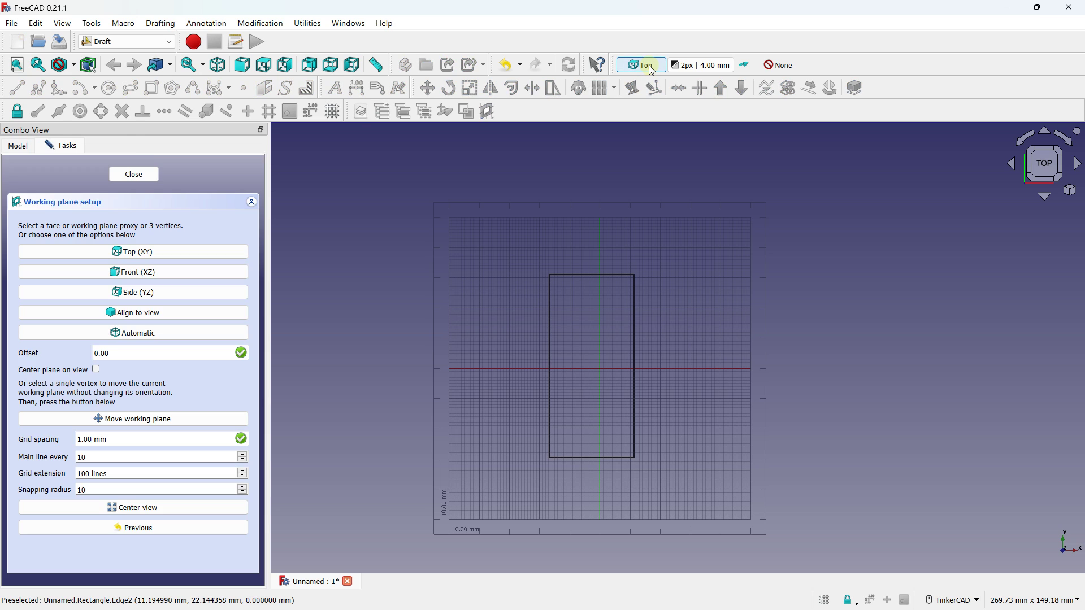
Set the working plane to Front (XZ) and view the model from the front.
click(155, 273)
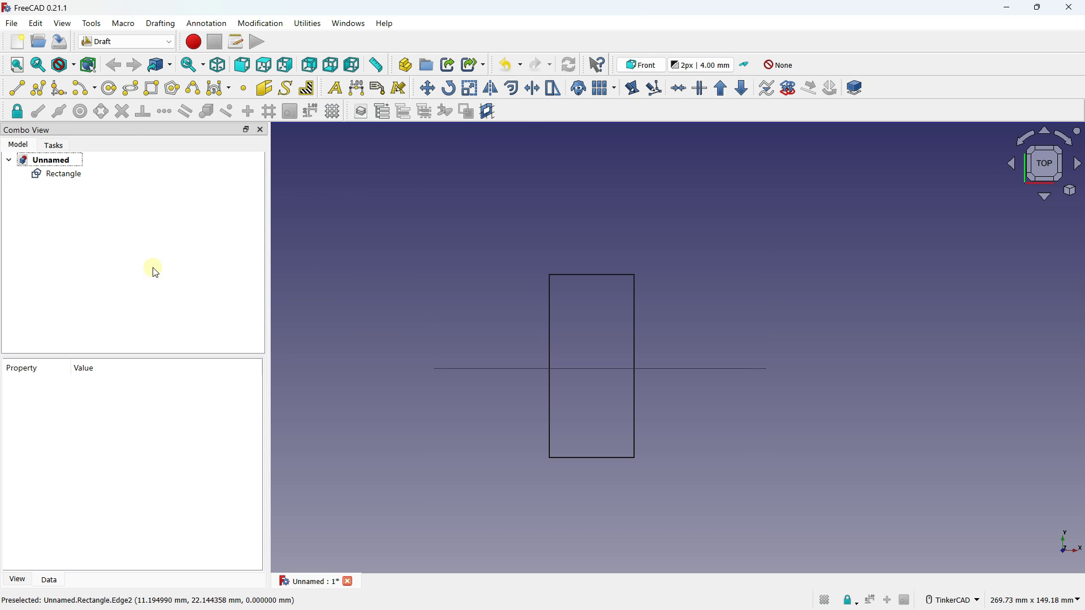
right_drag(646, 329, 703, 333)
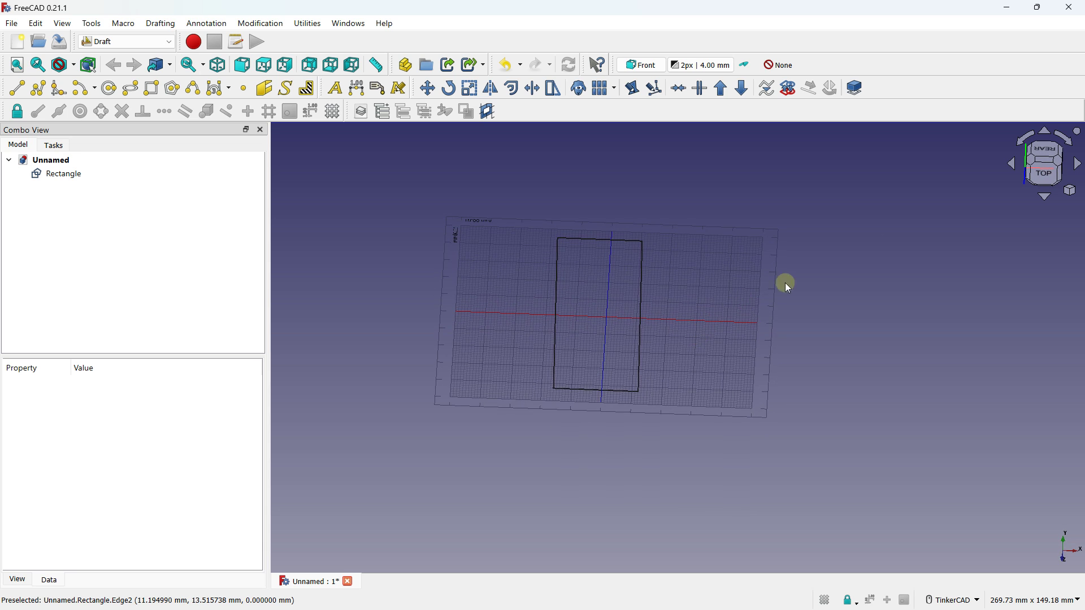
click(1043, 197)
click(1042, 196)
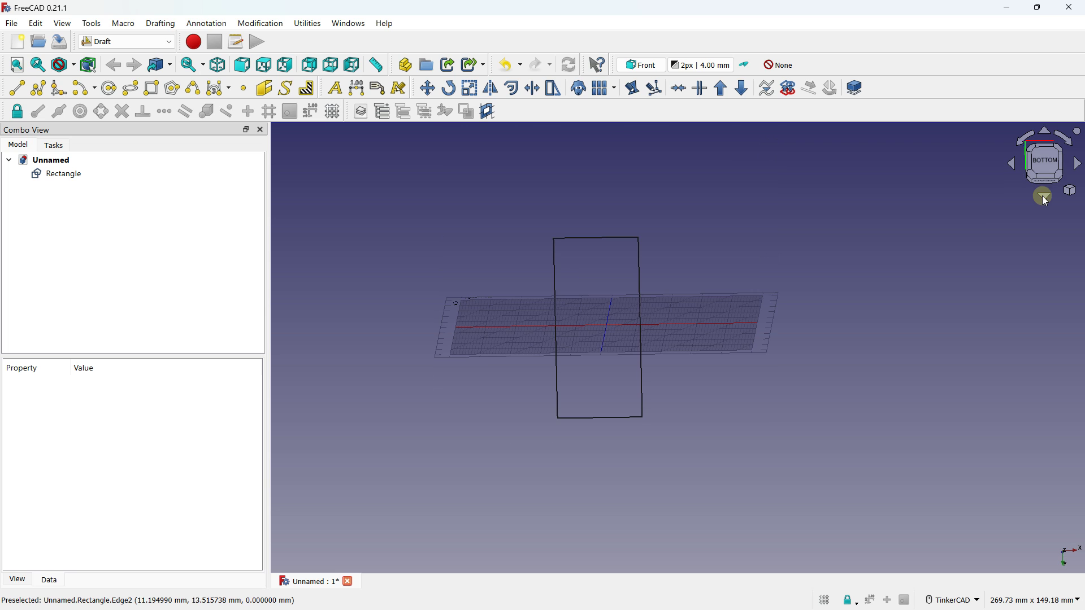
click(1045, 194)
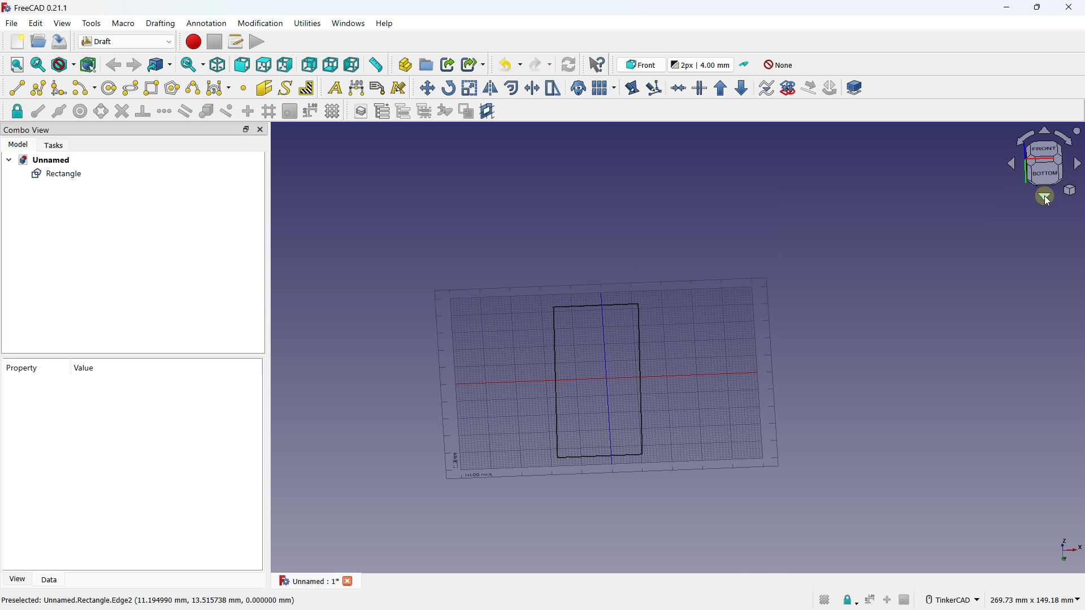
click(1047, 179)
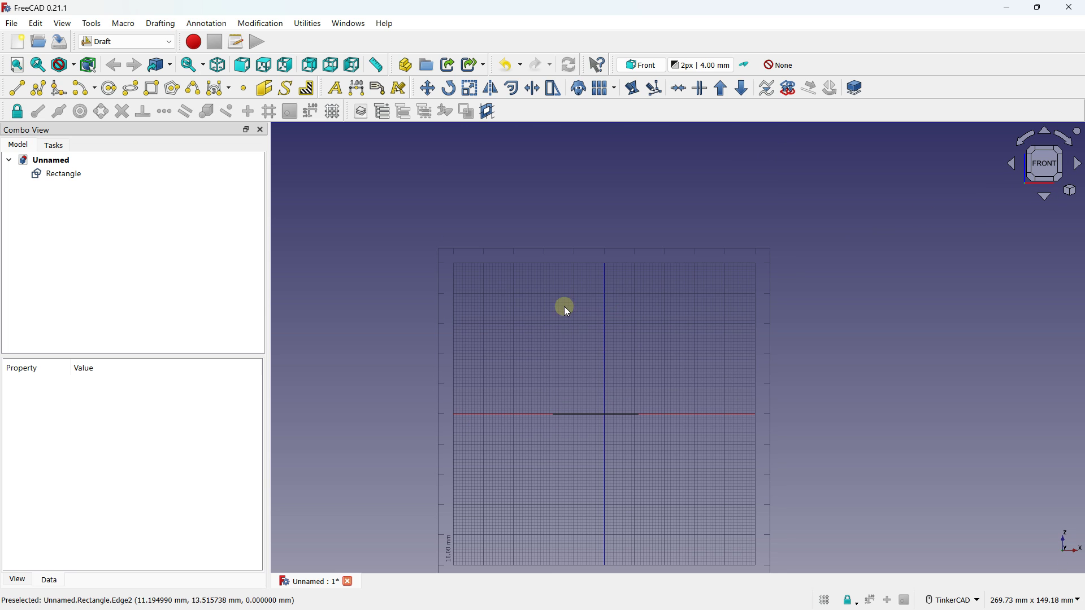
Draw Rectangle001, 75.62 × 25.83 mm, upright on the front plane.
click(152, 89)
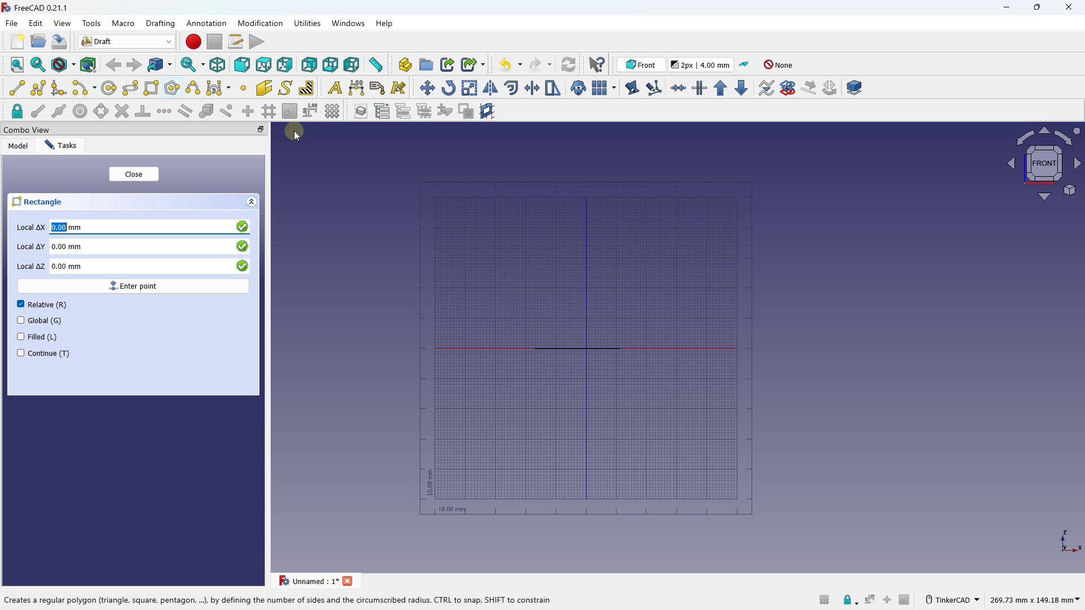
click(485, 234)
click(711, 310)
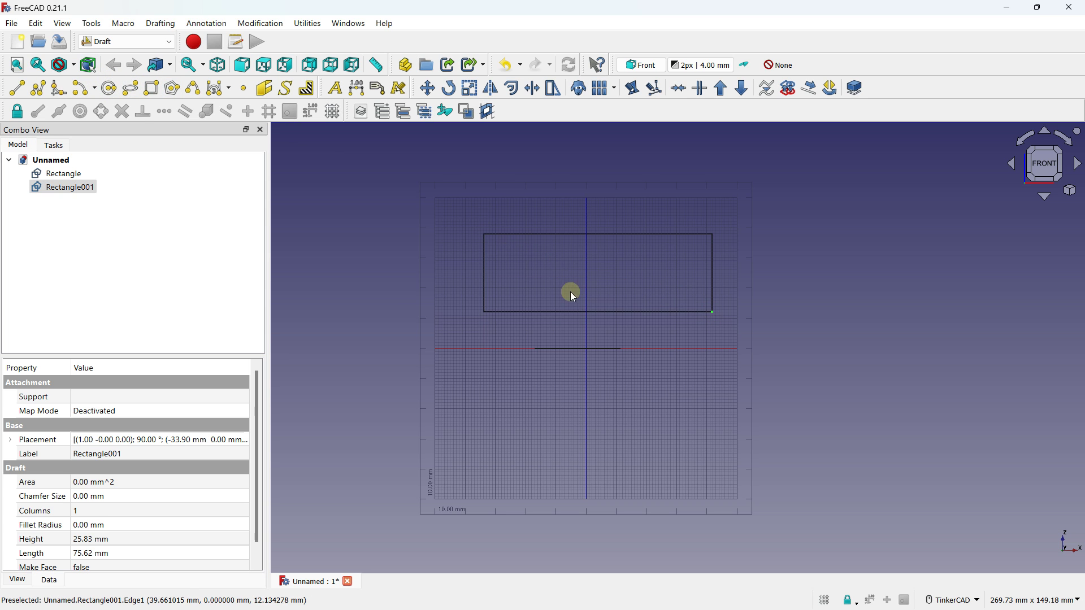
right_drag(612, 342, 701, 362)
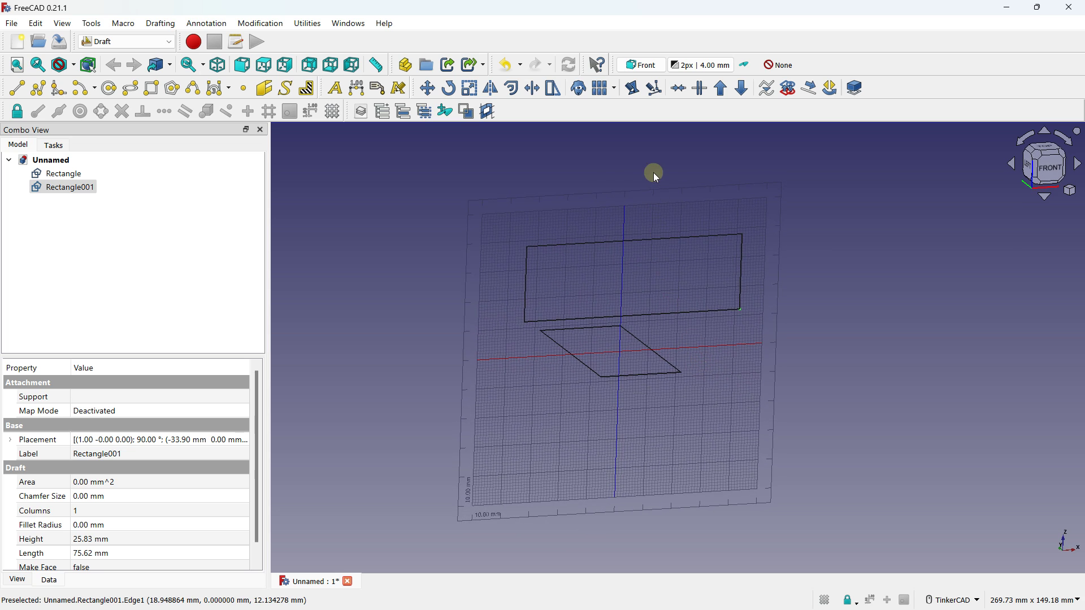
Attempt a working plane from the selection, dismiss the error report, and deselect.
click(643, 66)
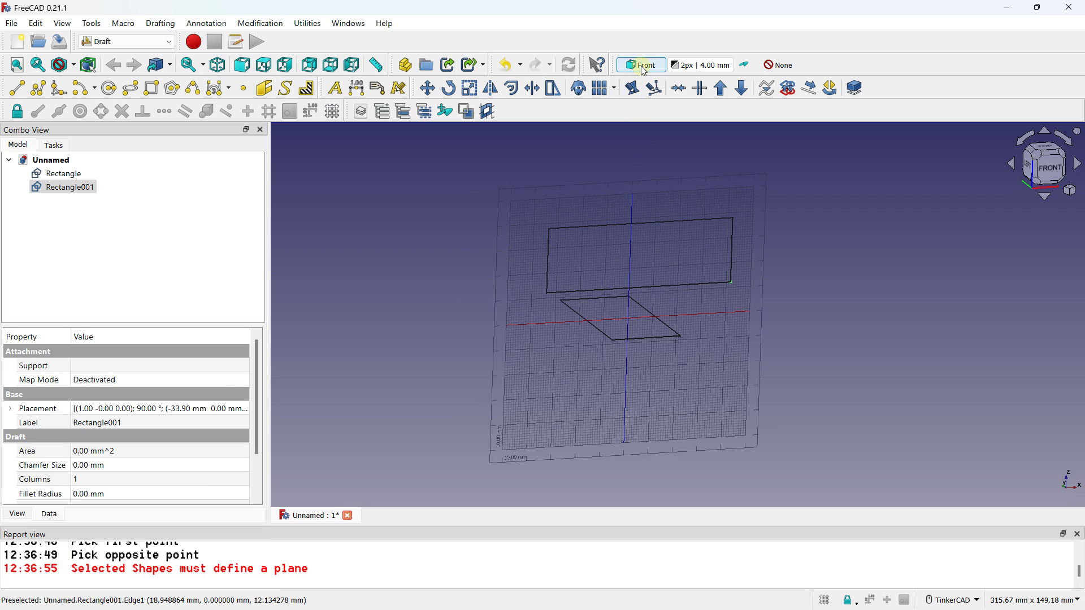
click(1078, 535)
click(408, 158)
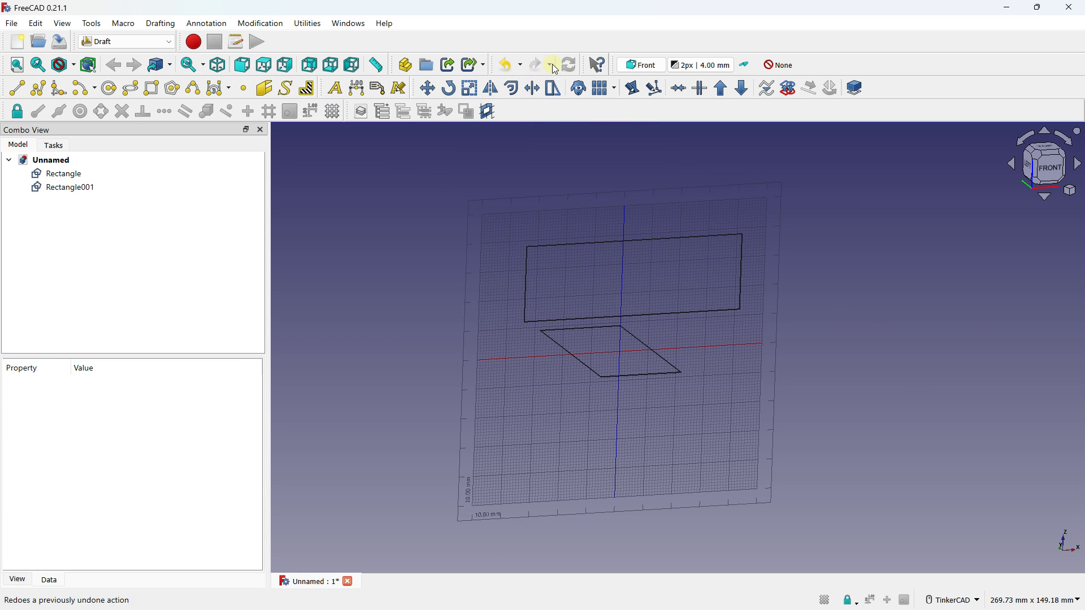
click(632, 65)
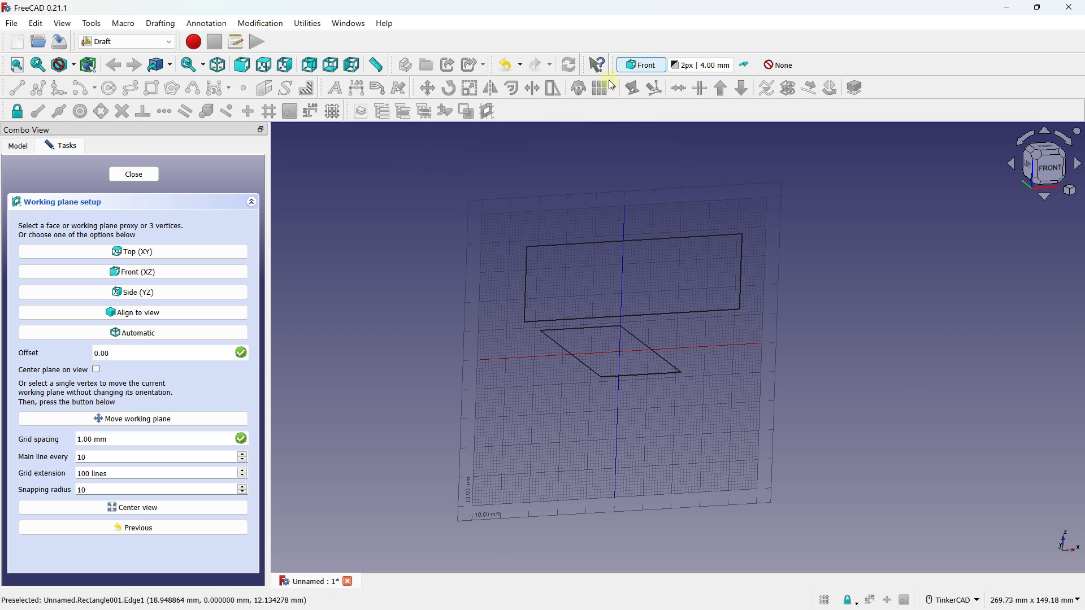
Set the working plane to Side (YZ) and view the grid from the right.
click(144, 293)
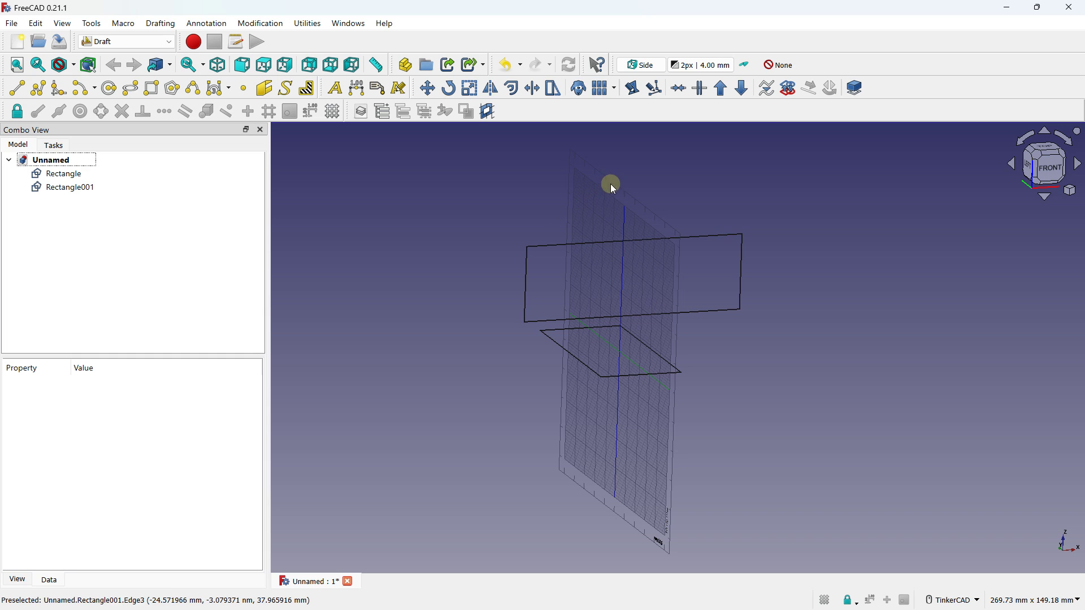
scroll(630, 205, down, 1)
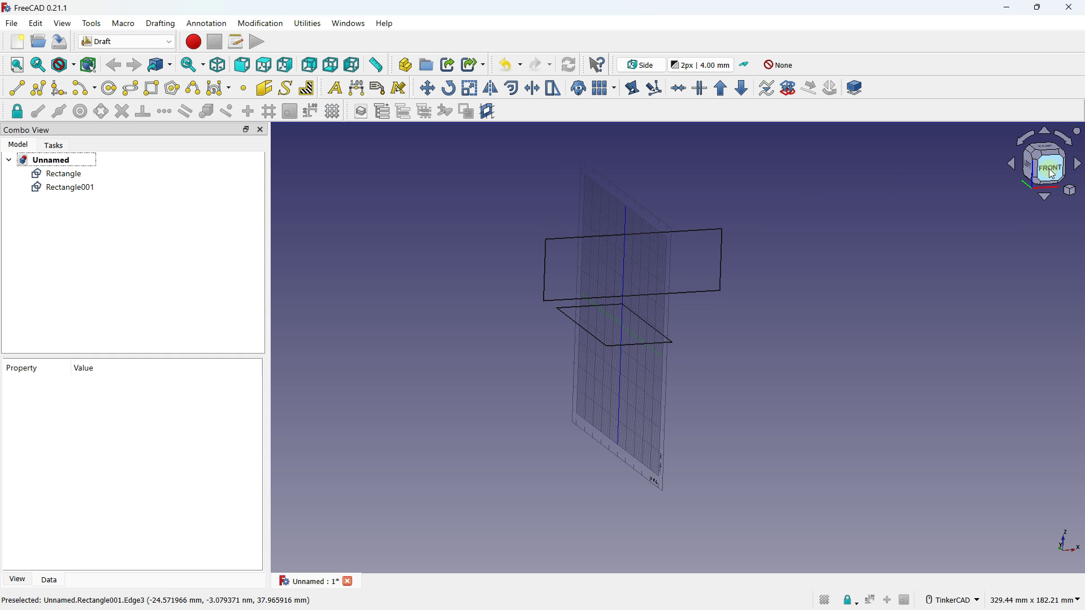
click(1013, 165)
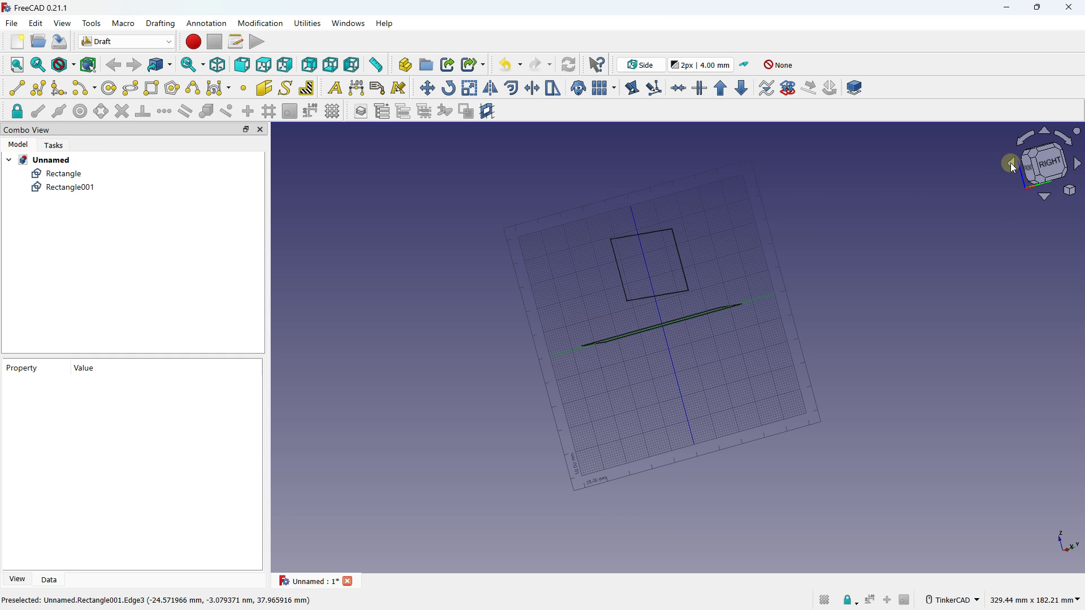
click(1044, 164)
middle_drag(775, 272, 644, 290)
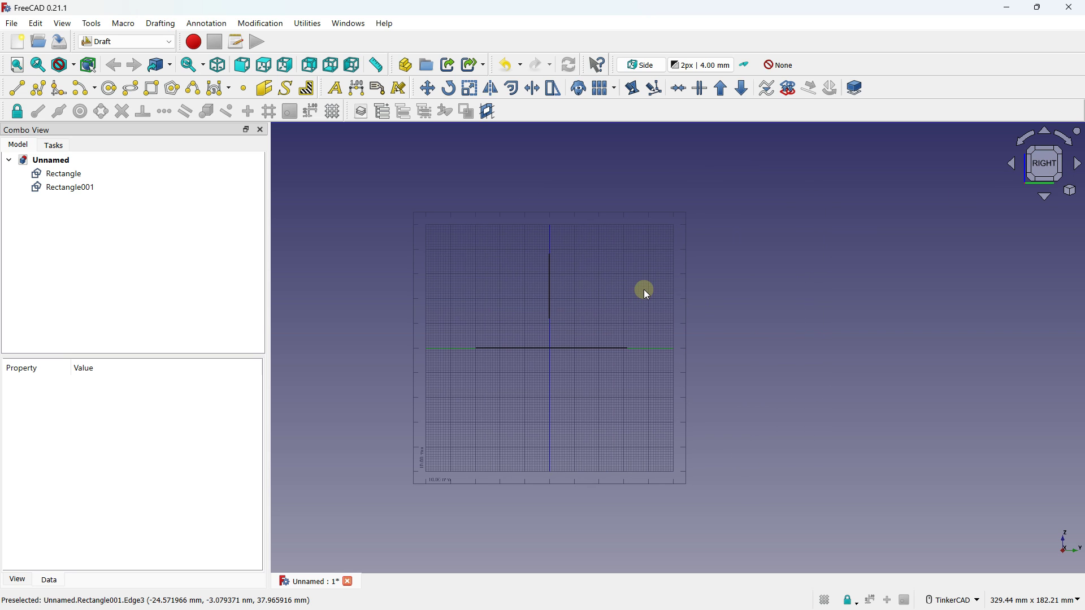
scroll(532, 254, up, 3)
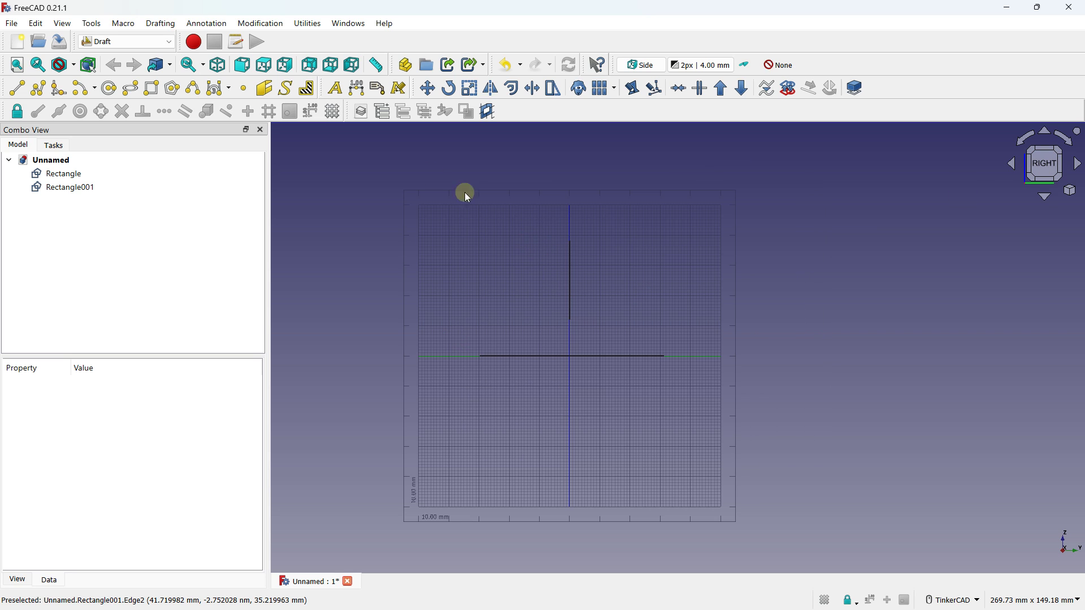
Draw Rectangle002, 28.96 × 34.63 mm, on the side plane.
click(152, 88)
scroll(419, 249, up, 1)
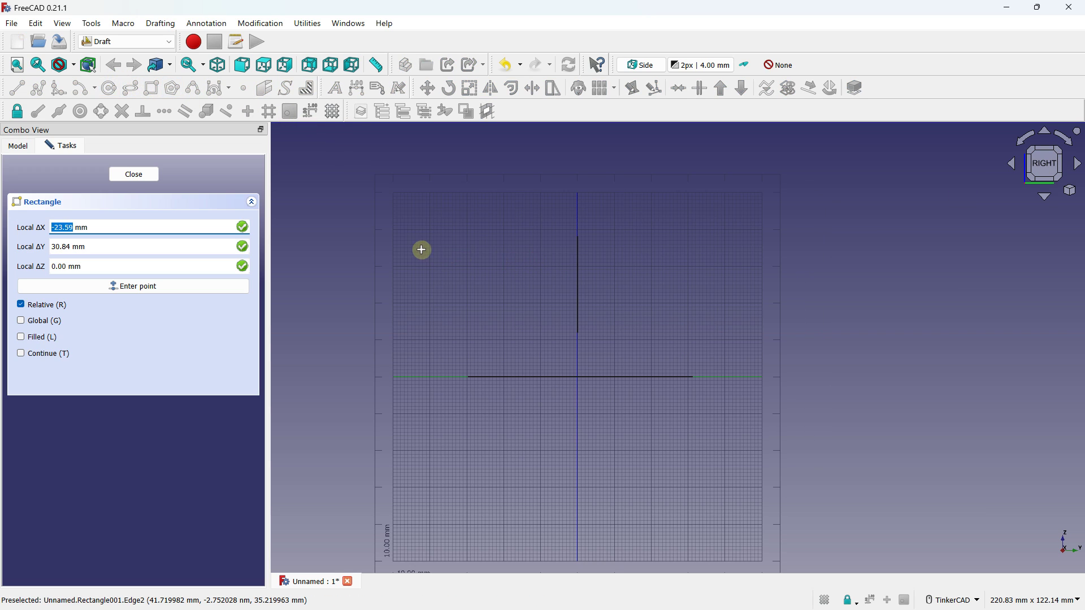
click(421, 221)
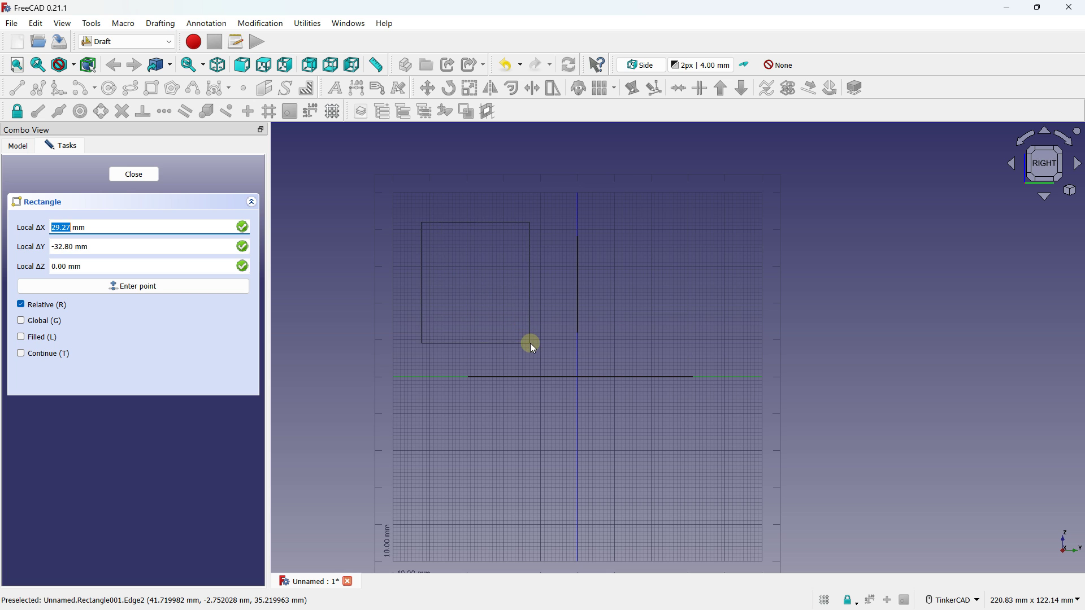
click(531, 347)
Orbit to a tilted axonometric view of the three rectangles and select Rectangle002.
right_drag(484, 286, 344, 260)
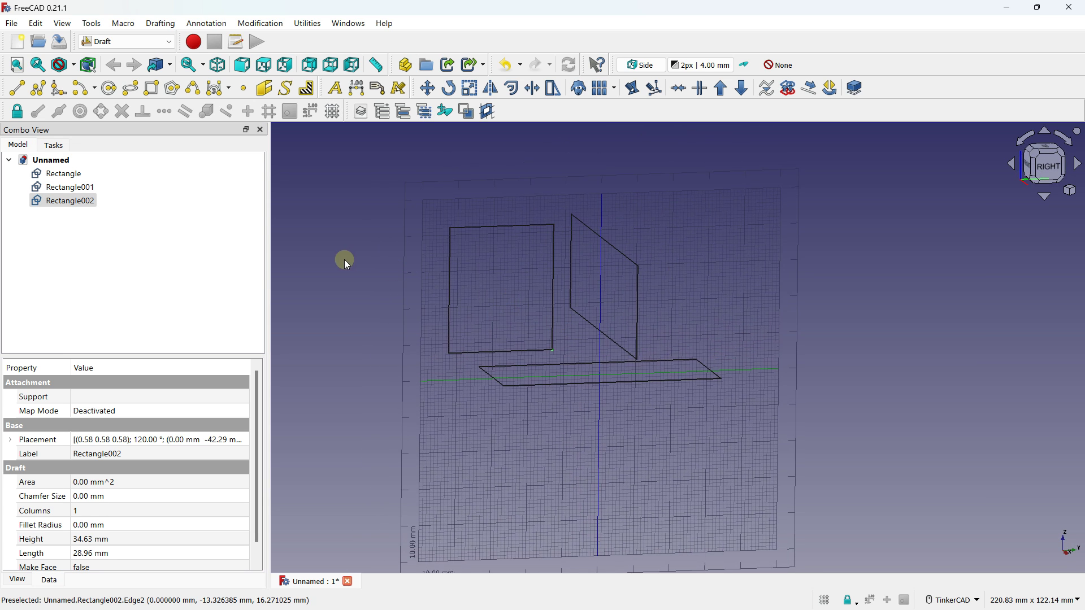
click(345, 259)
middle_drag(344, 259, 376, 266)
right_drag(376, 266, 447, 270)
scroll(423, 293, down, 3)
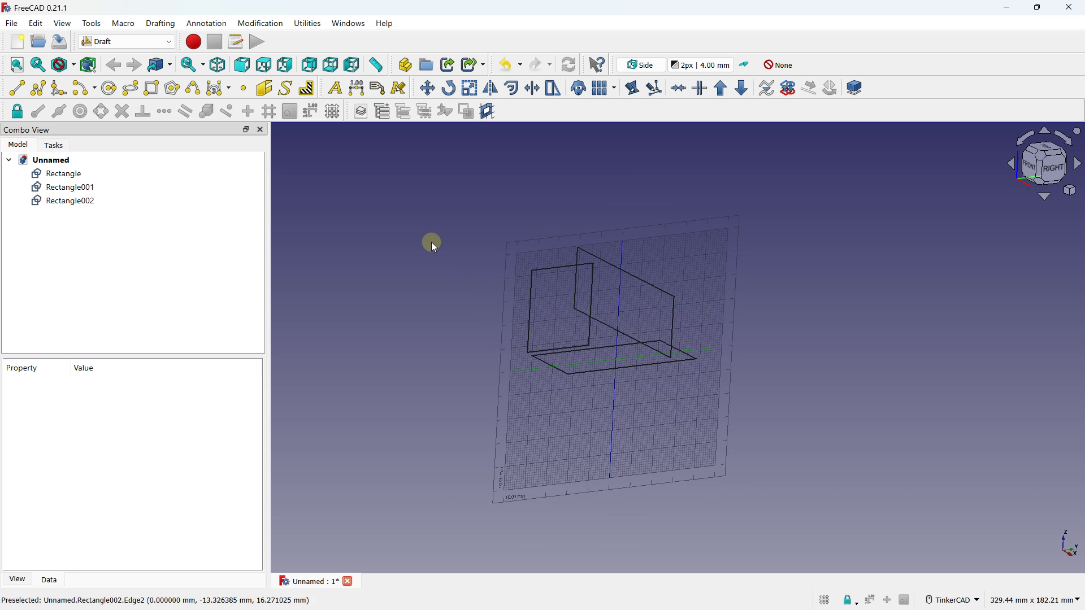
click(85, 204)
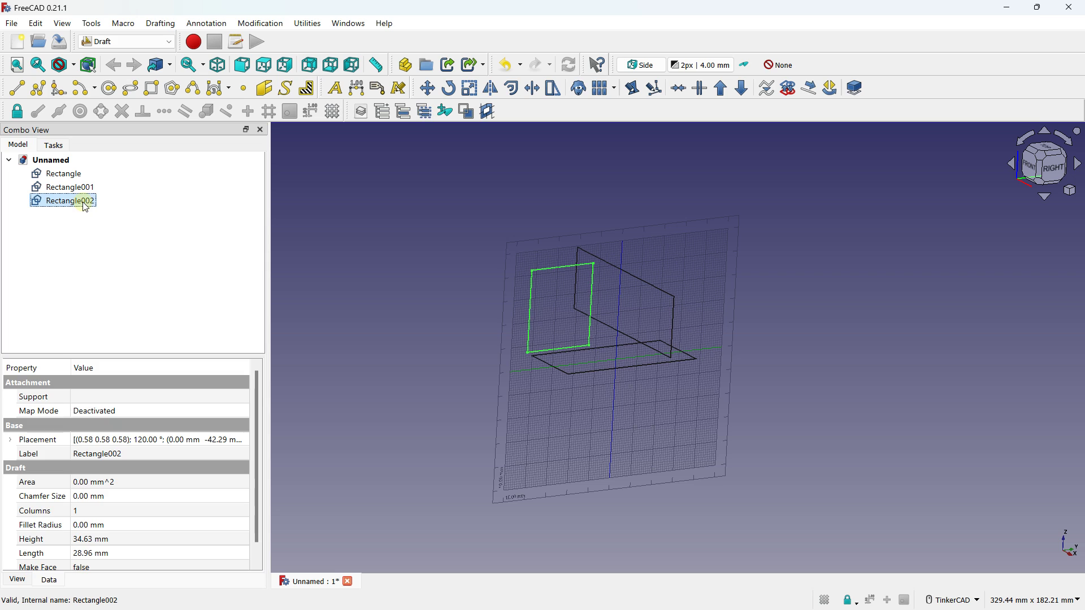
Delete Rectangle, Rectangle001 and Rectangle002 together.
ctrl+click(74, 188)
ctrl+click(67, 178)
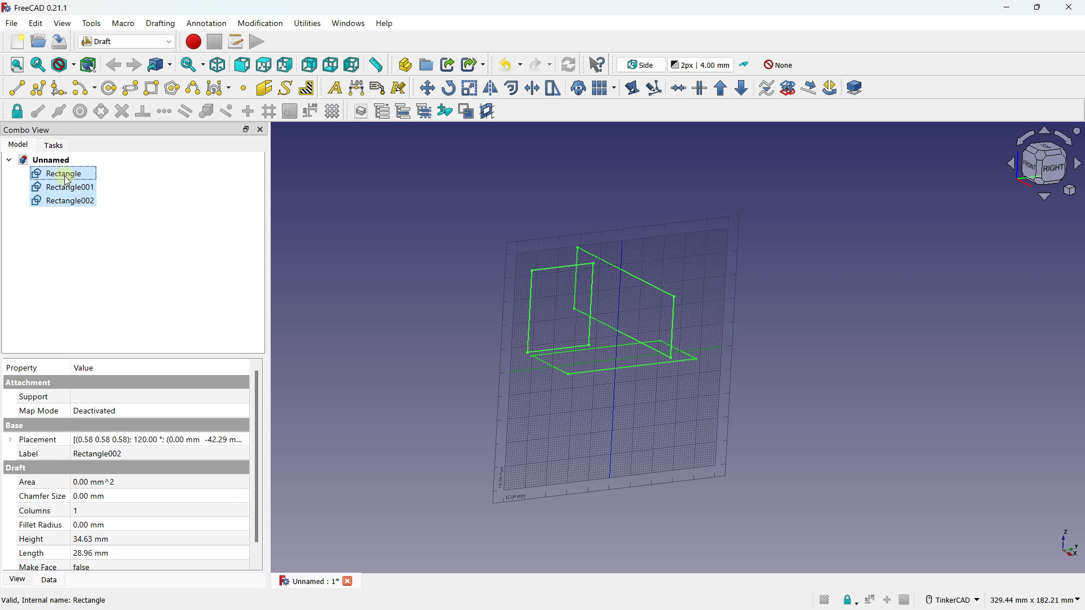
key(Delete)
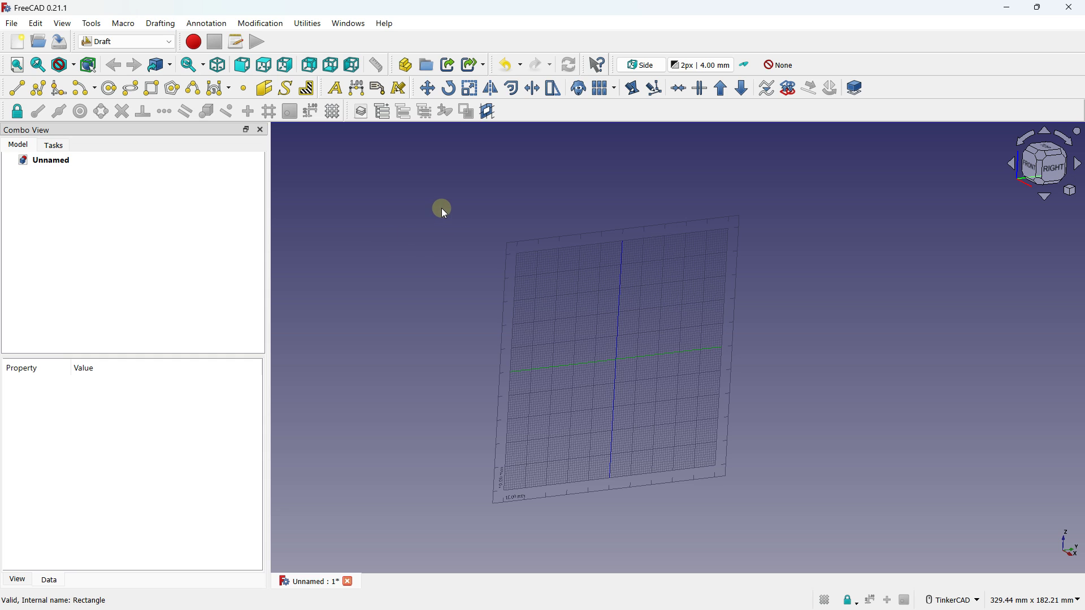
Reset the working plane to Top (XY) and look straight down at the empty grid.
click(649, 66)
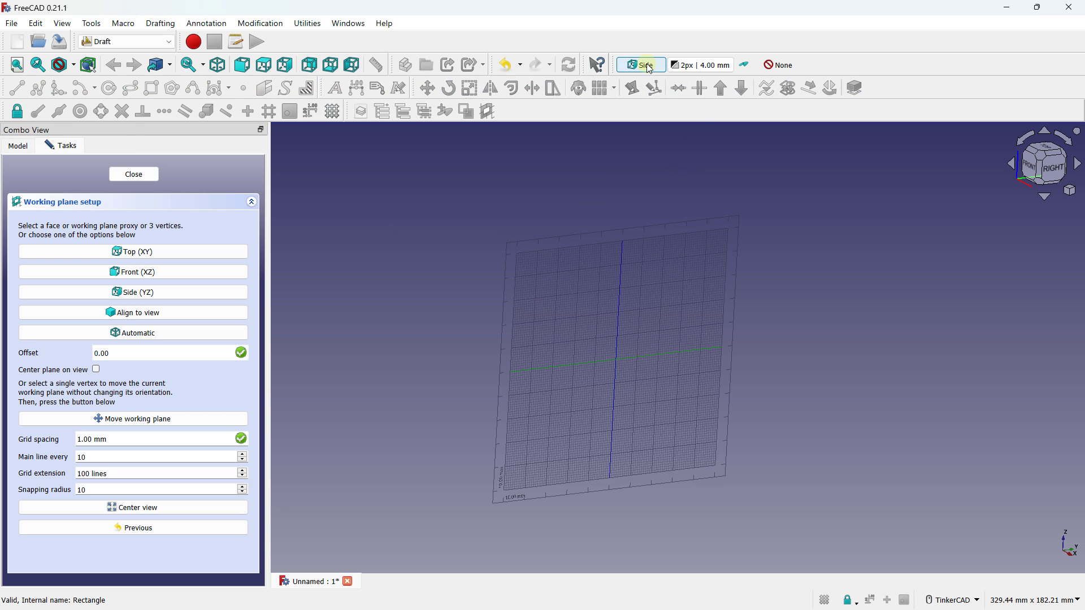
click(134, 252)
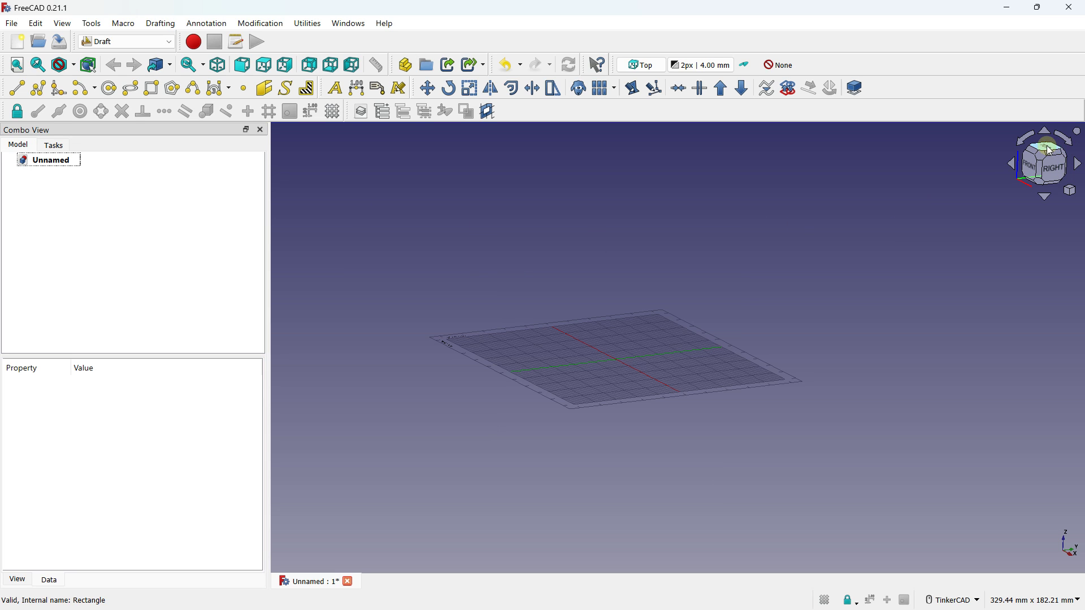
click(1026, 139)
click(1028, 143)
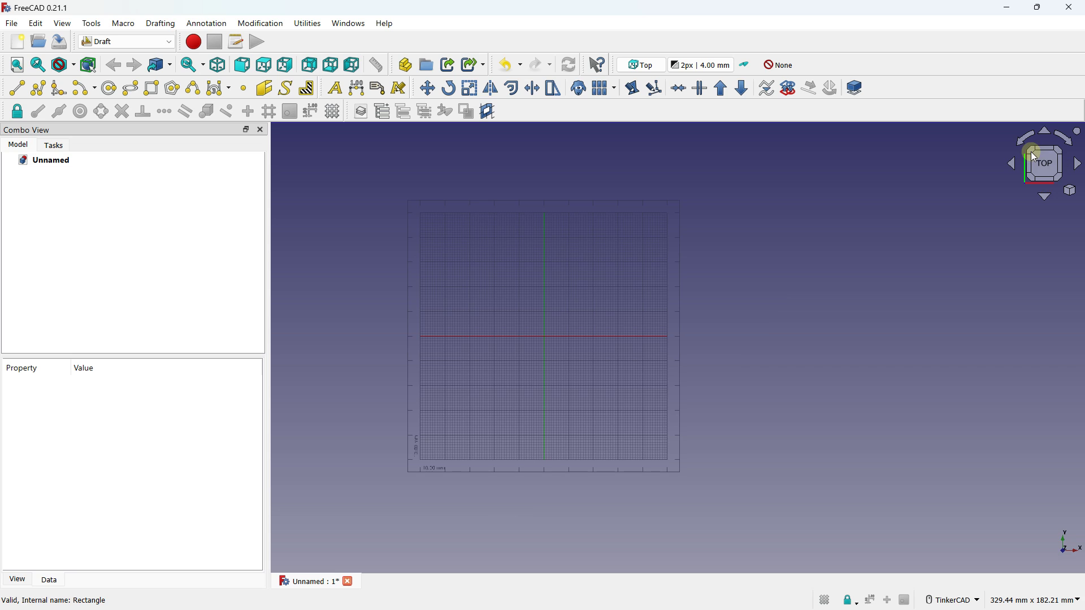
scroll(596, 326, up, 2)
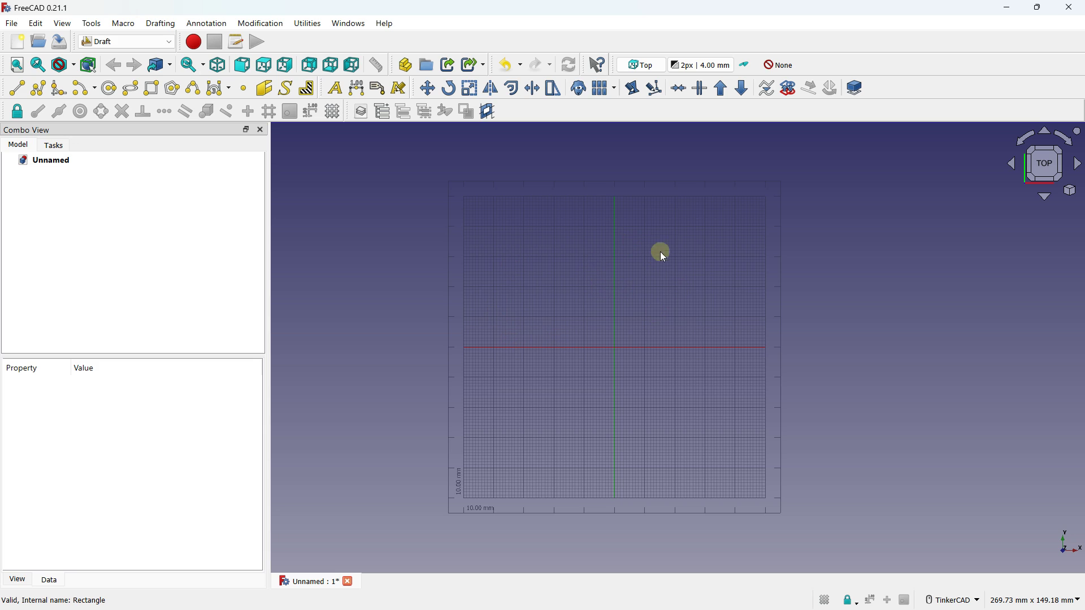
click(646, 66)
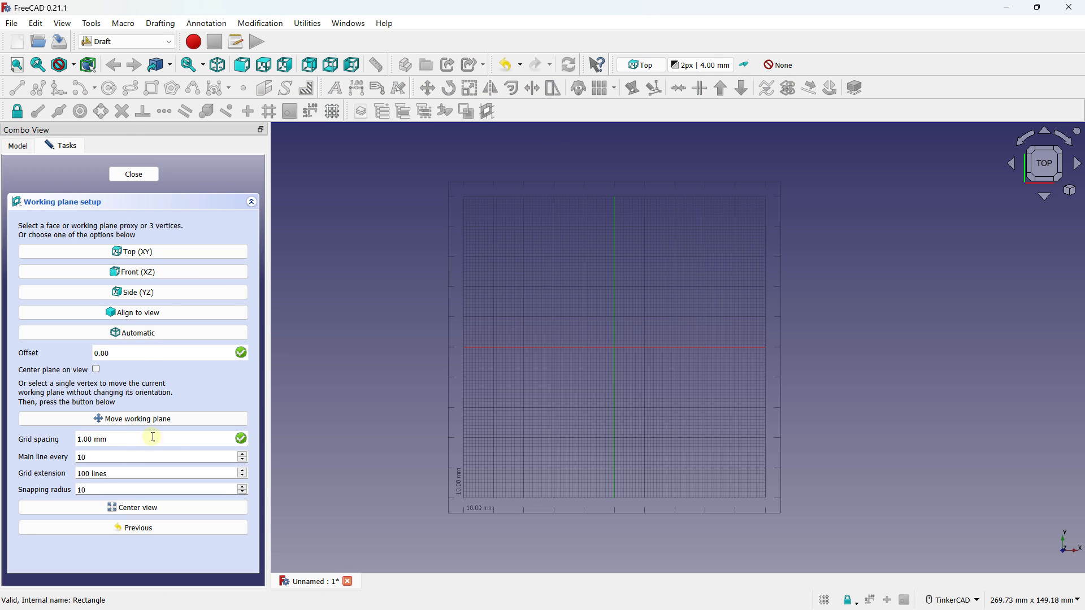
scroll(664, 365, up, 2)
scroll(664, 364, down, 1)
scroll(170, 473, up, 6)
scroll(170, 473, up, 8)
scroll(161, 471, down, 4)
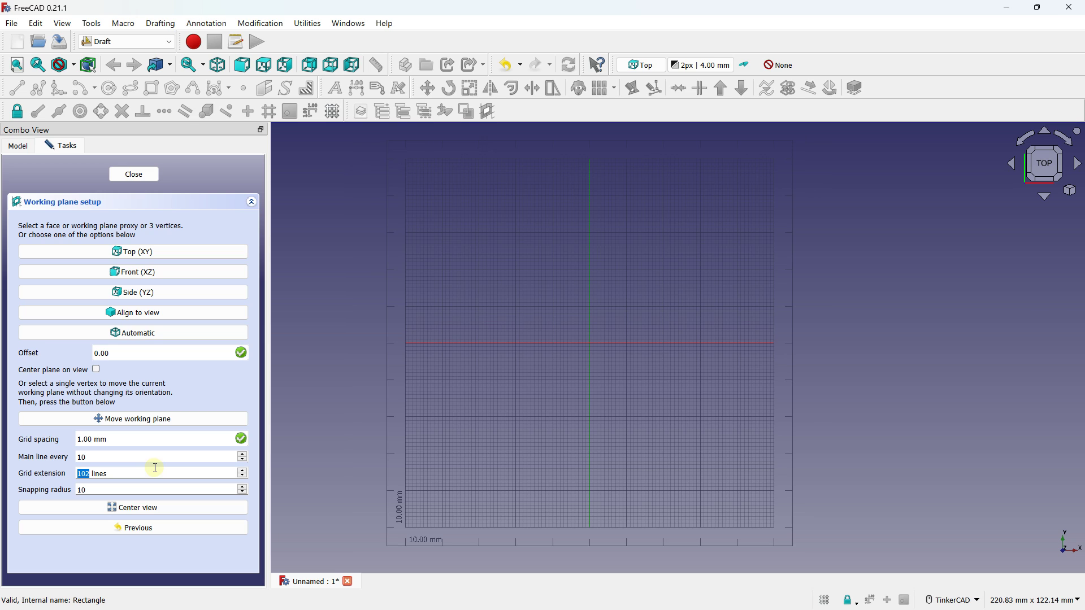
scroll(155, 469, down, 1)
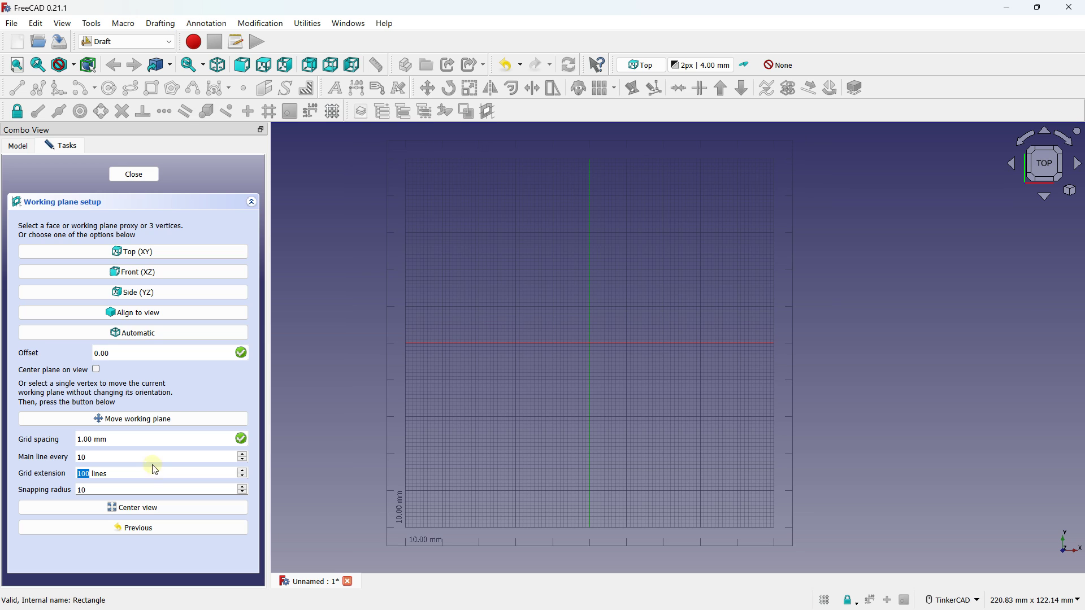
click(131, 439)
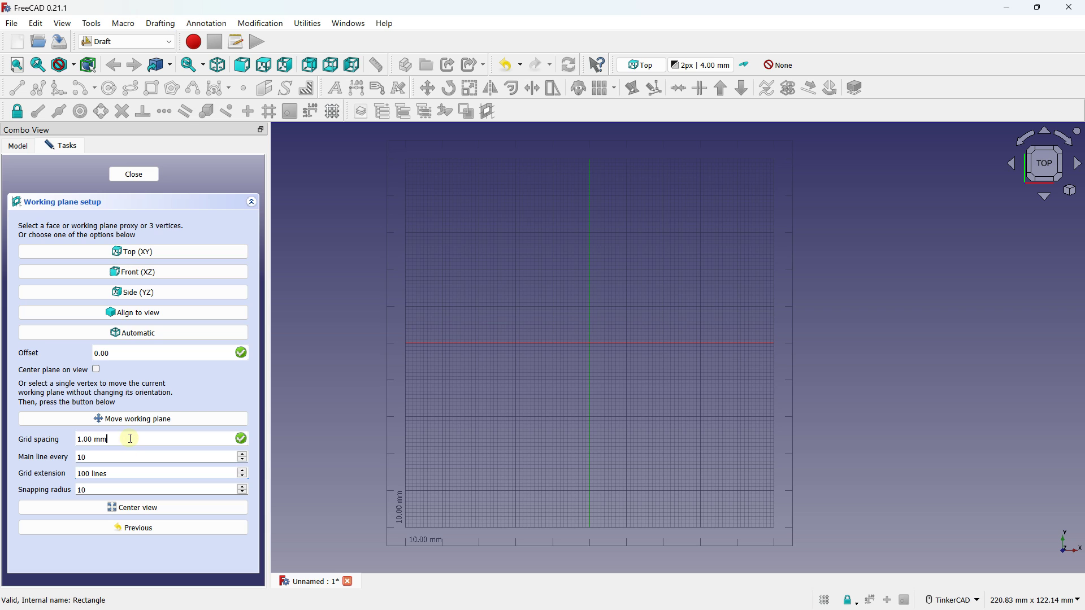
text(10)
click(128, 455)
scroll(128, 443, down, 4)
click(126, 456)
scroll(126, 457, up, 9)
scroll(126, 457, up, 1)
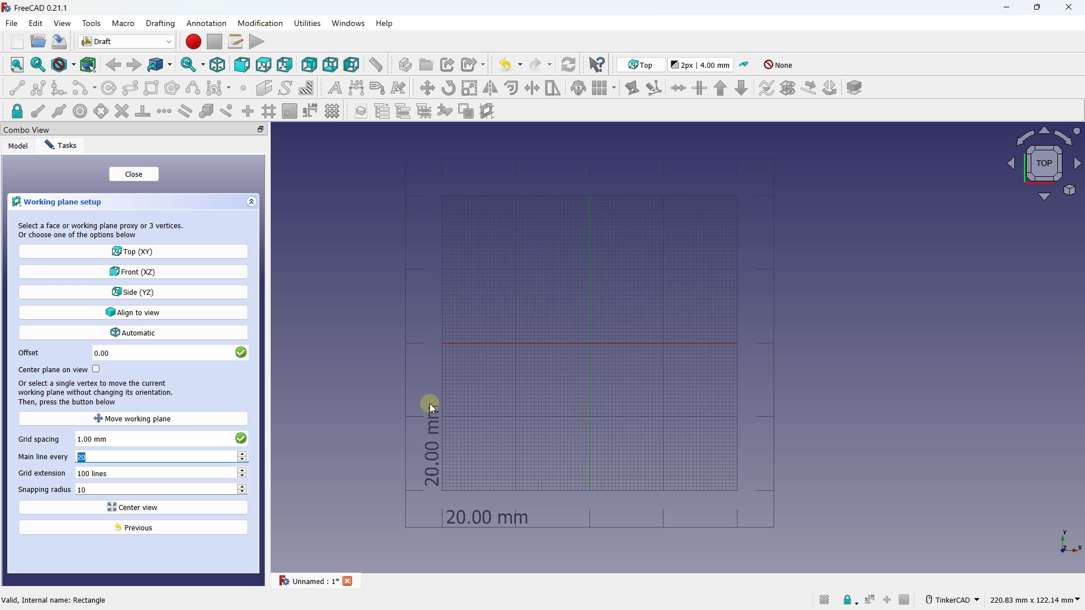
scroll(199, 455, down, 9)
scroll(200, 455, down, 1)
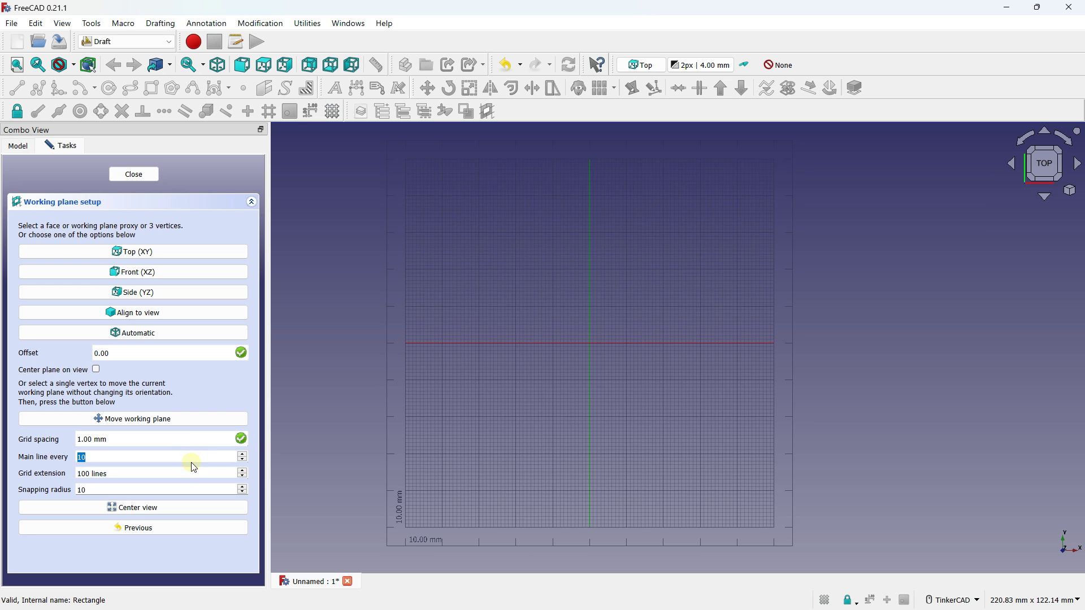
click(134, 174)
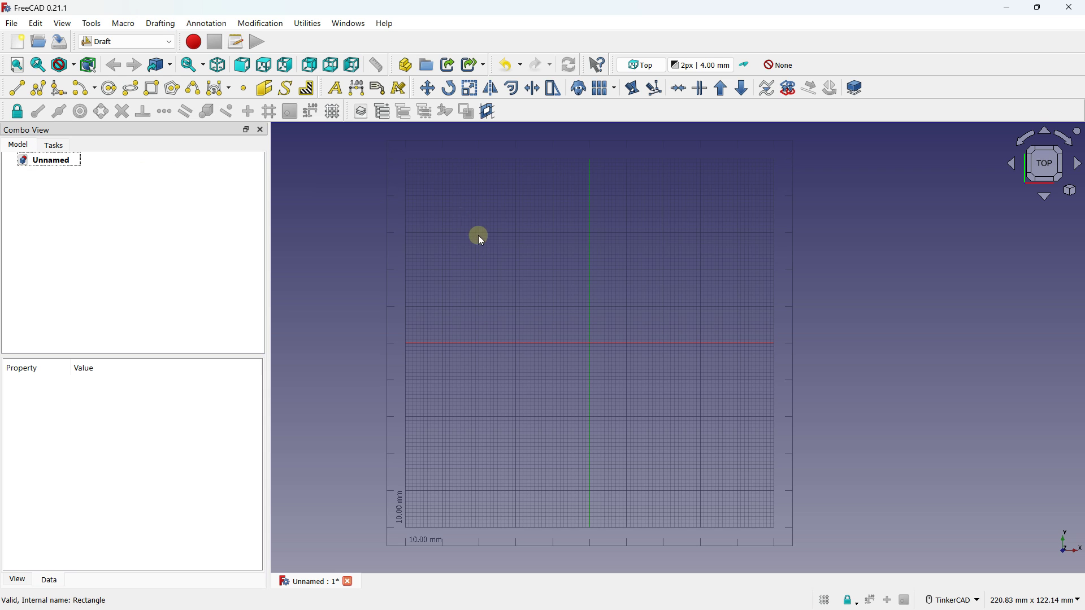
Turn on snapping with grid-intersection snapping enabled.
click(153, 90)
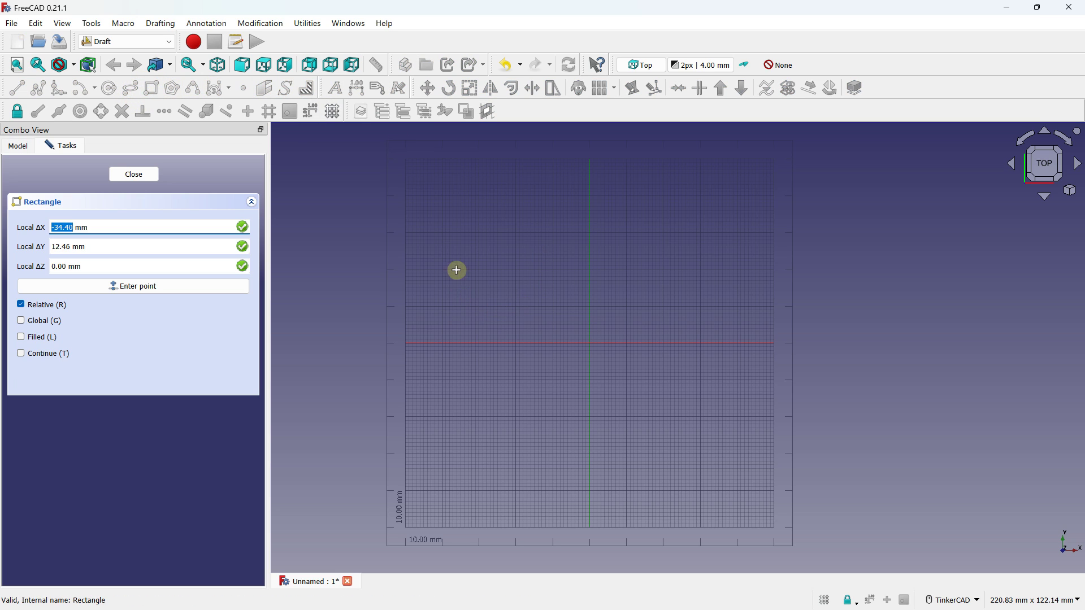
scroll(536, 314, up, 1)
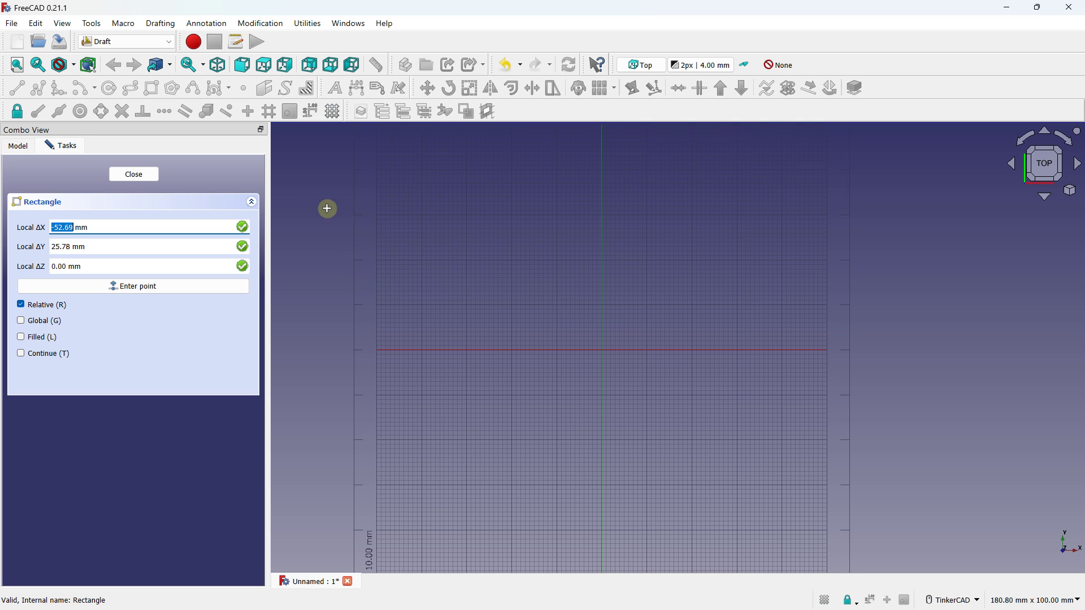
click(152, 174)
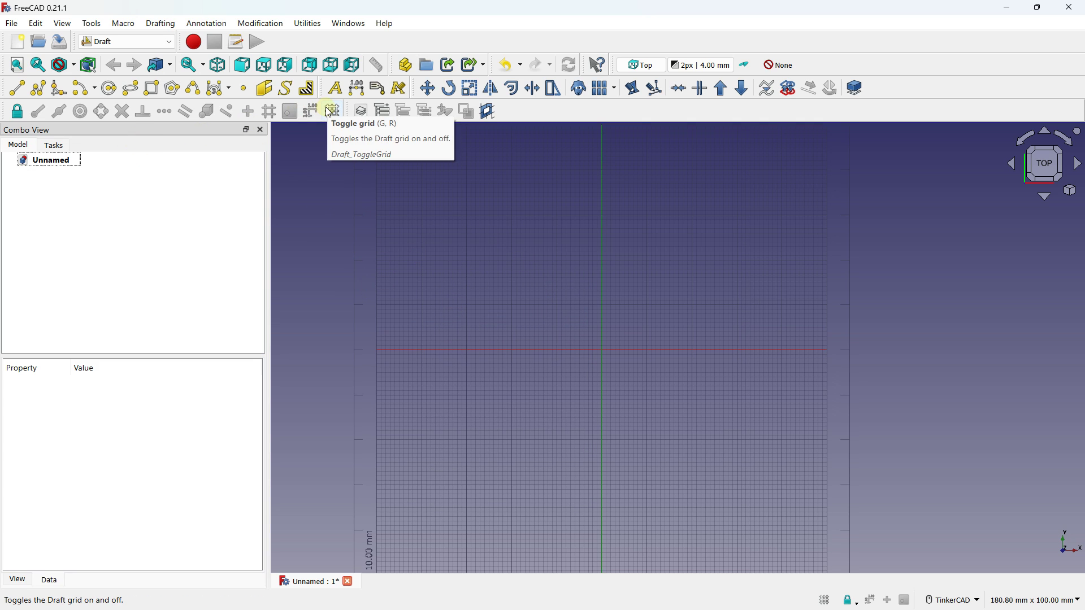
click(17, 111)
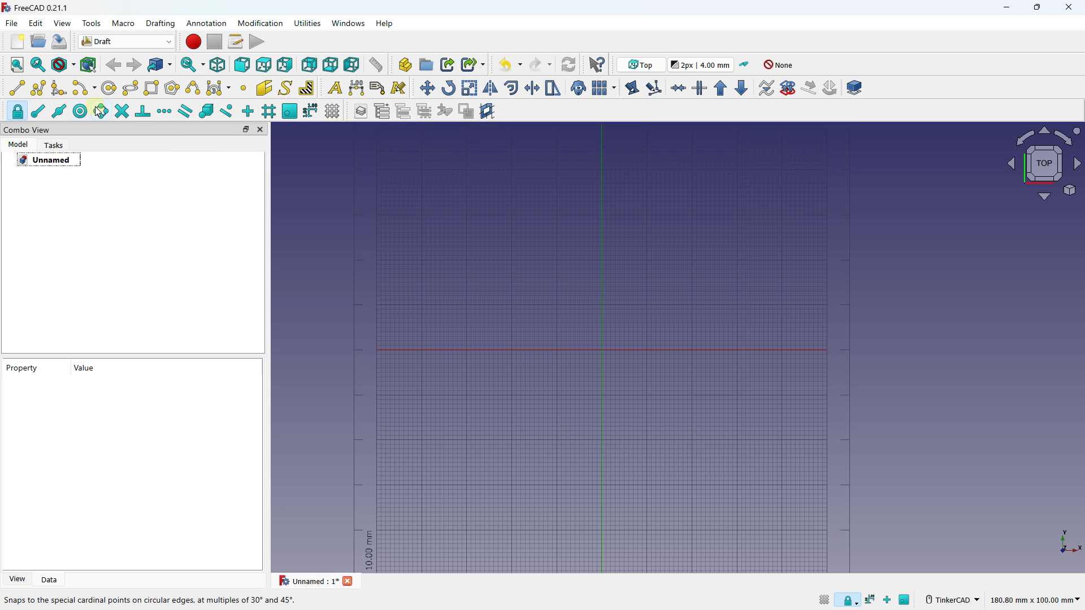
click(269, 112)
click(388, 233)
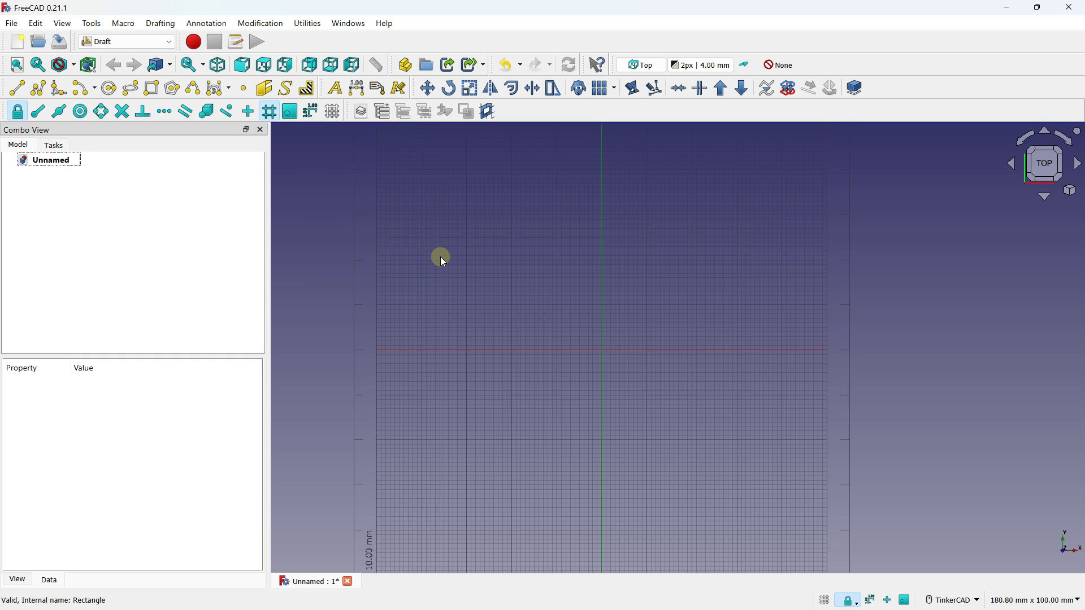
Draw a 60 × 40 mm rectangle centred on the origin at −30, −20 mm.
click(151, 87)
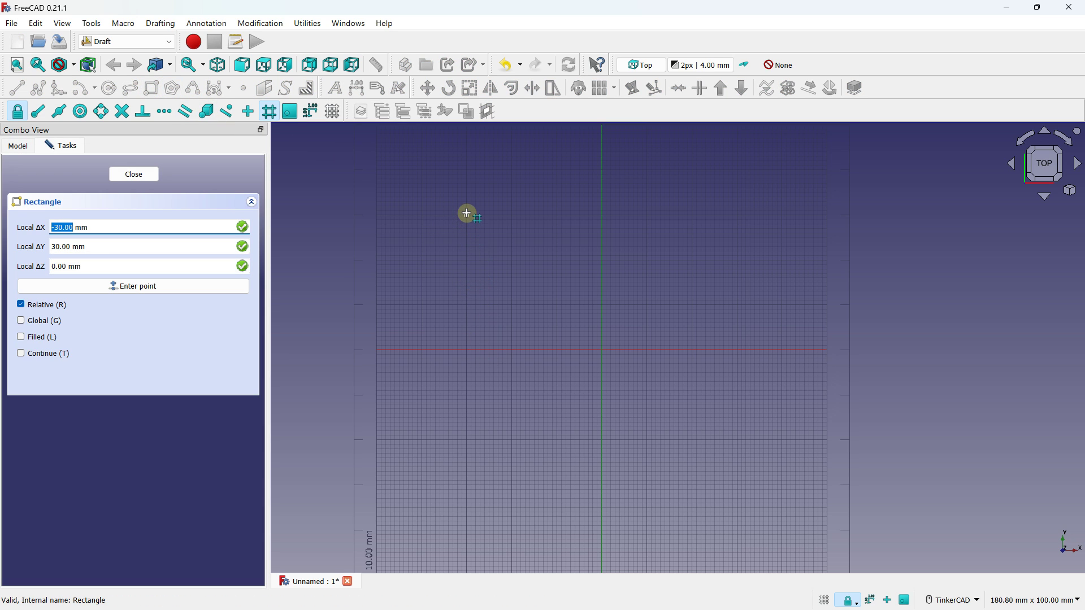
click(466, 258)
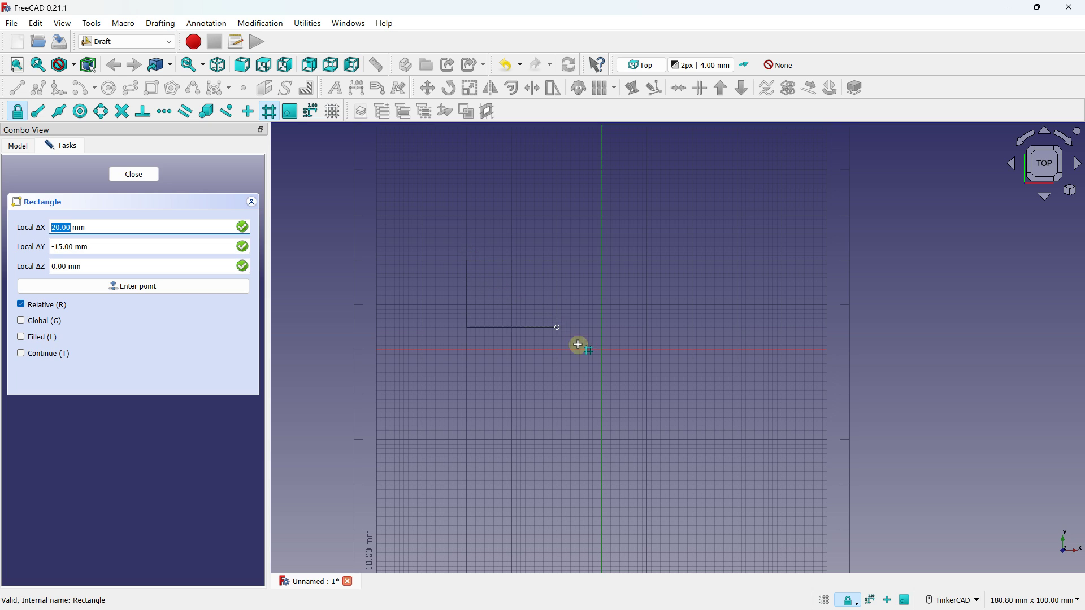
click(738, 439)
scroll(588, 316, down, 3)
scroll(563, 327, up, 2)
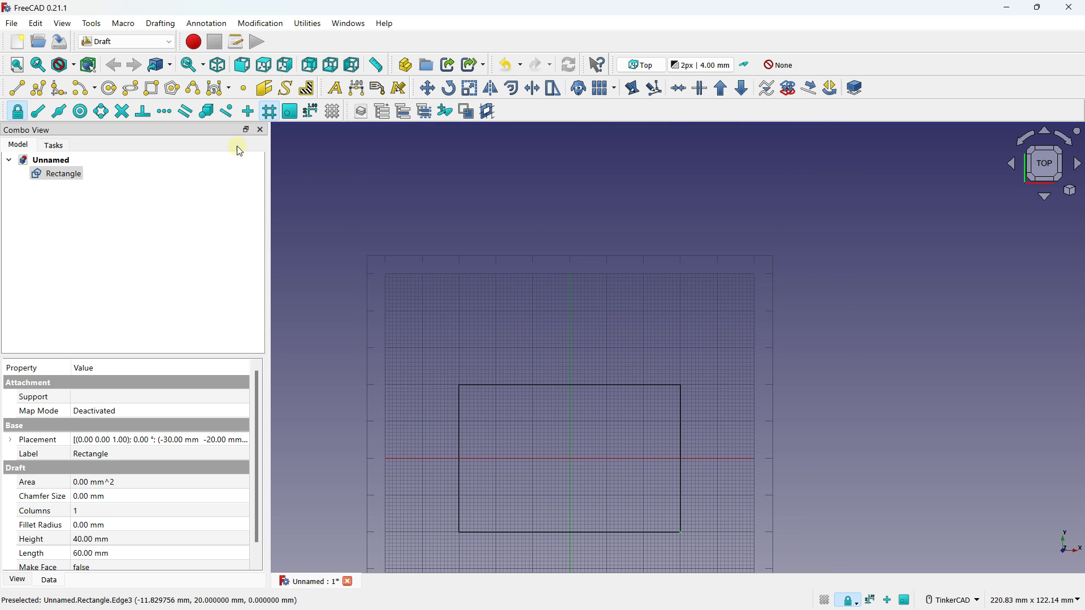
click(151, 88)
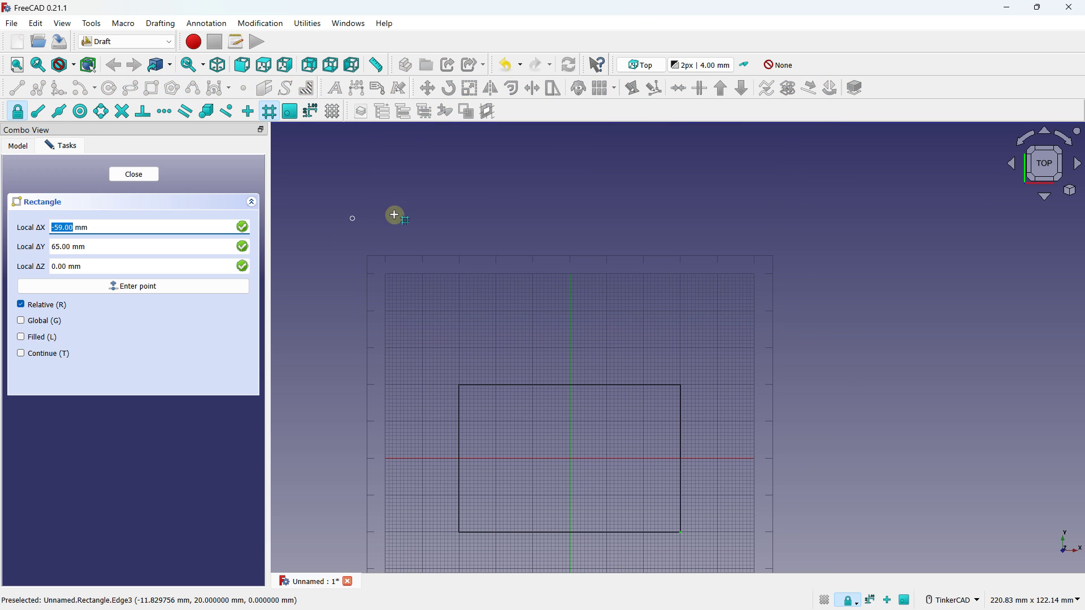
click(39, 338)
click(418, 220)
click(540, 325)
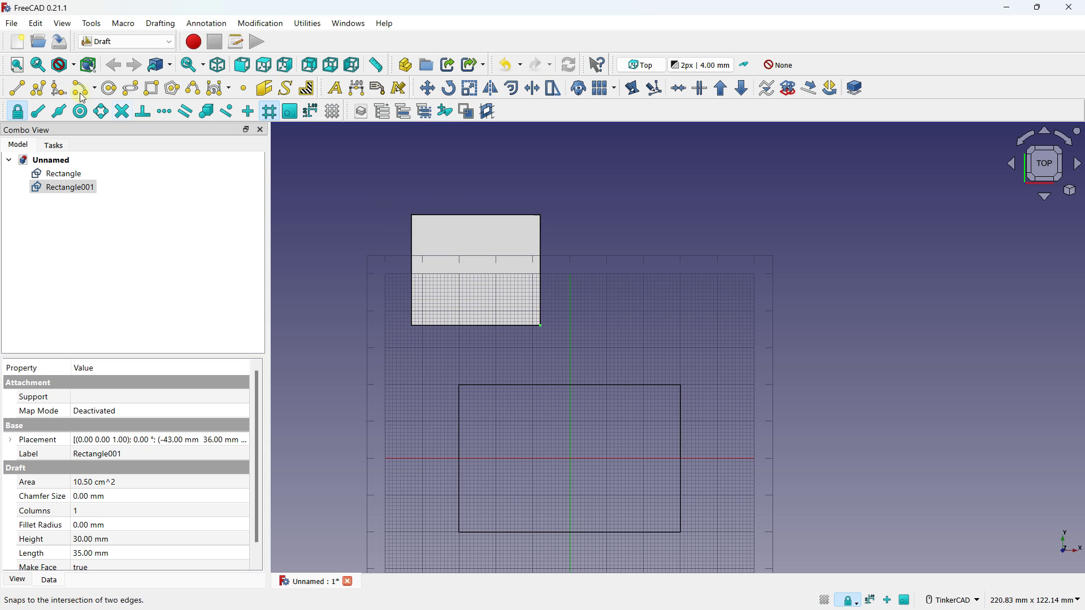
click(35, 24)
click(48, 43)
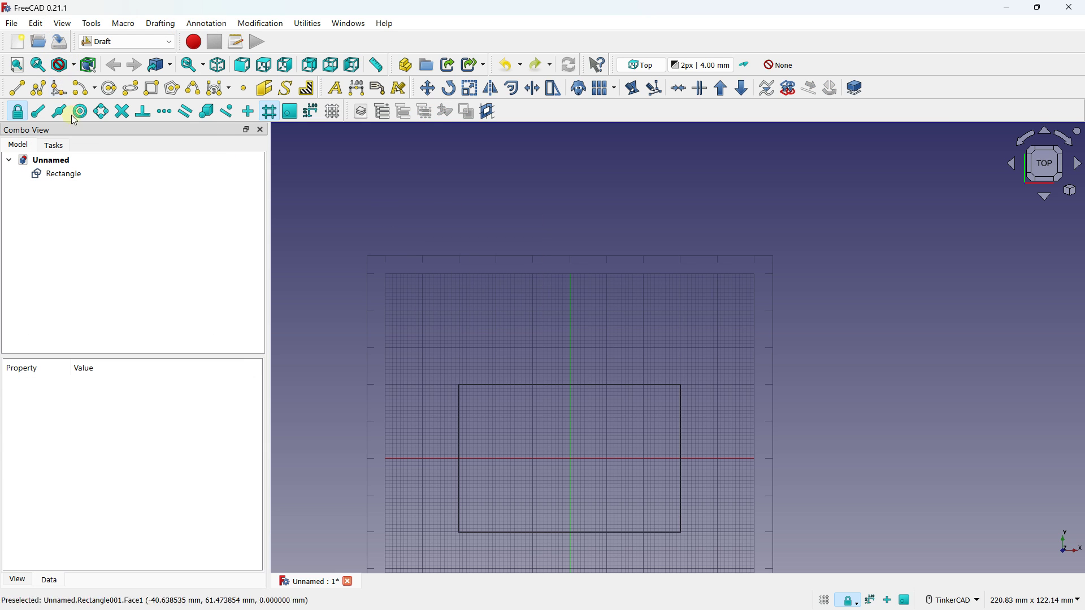
scroll(474, 259, up, 2)
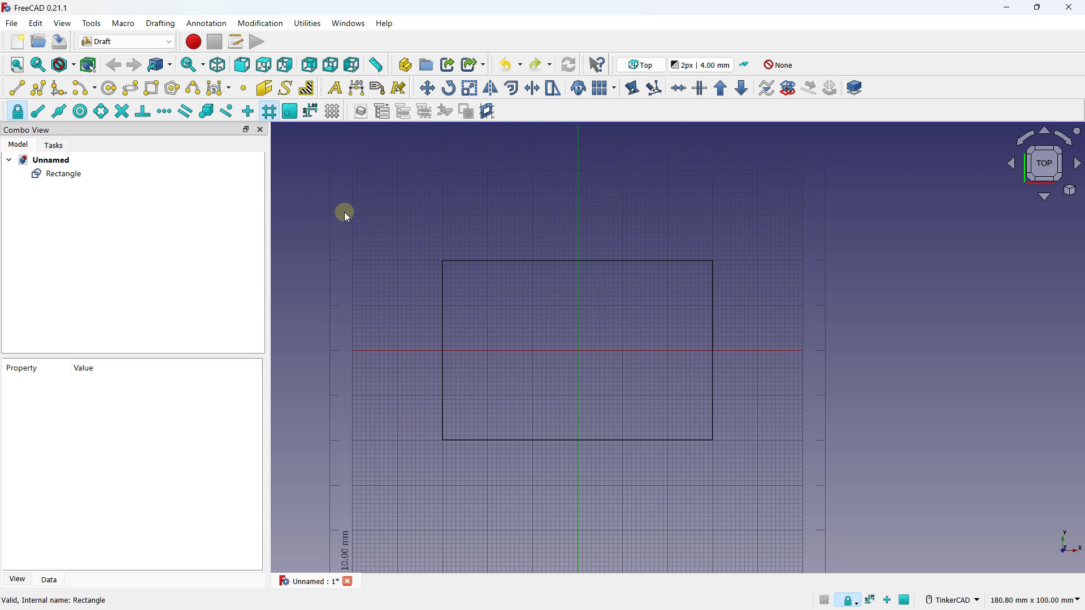
click(58, 175)
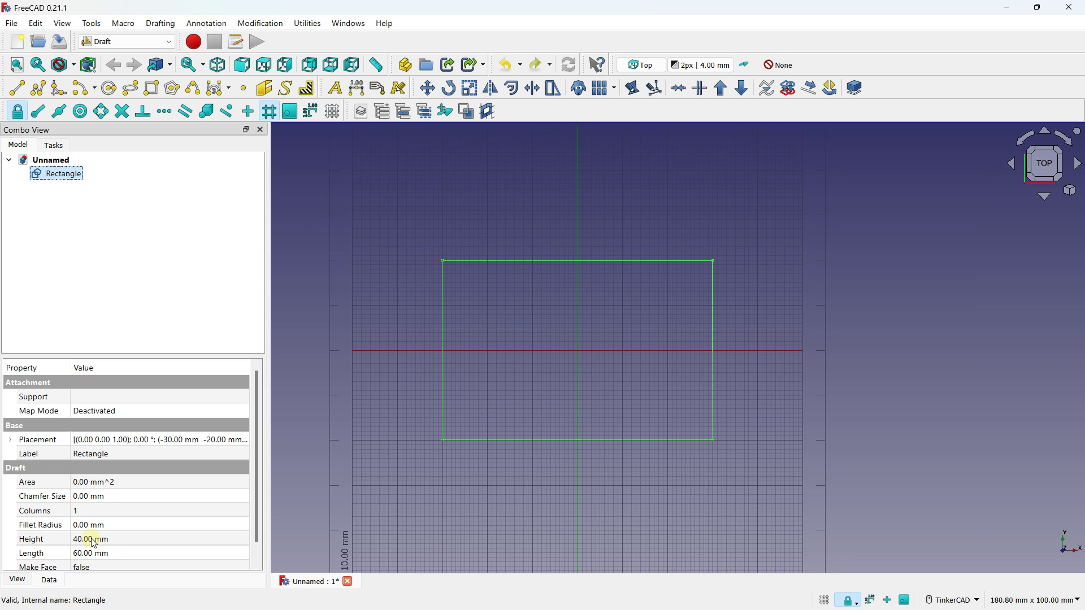
scroll(258, 460, down, 1)
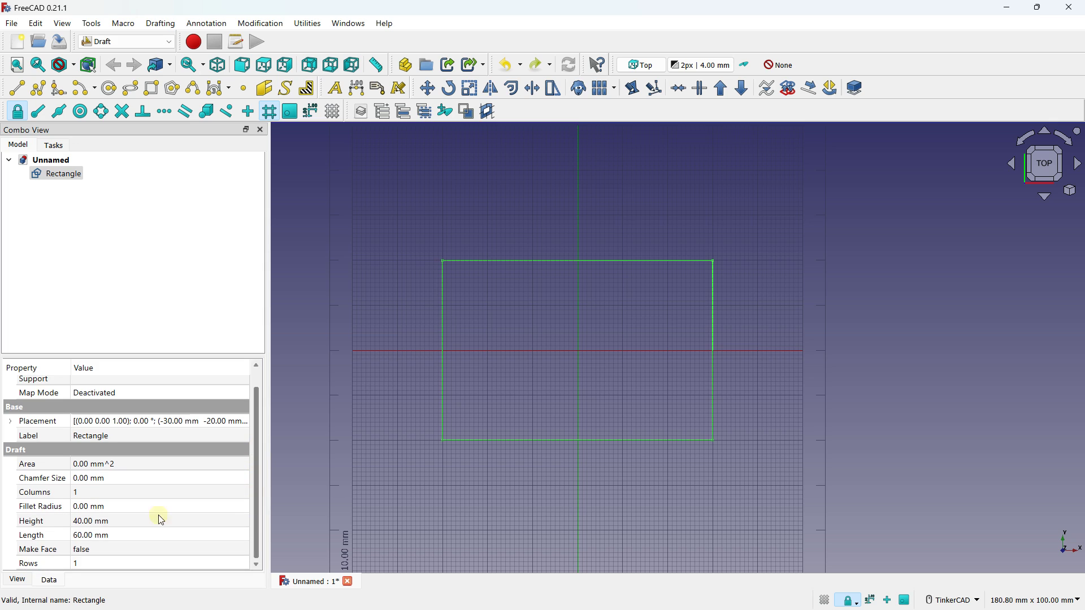
click(25, 580)
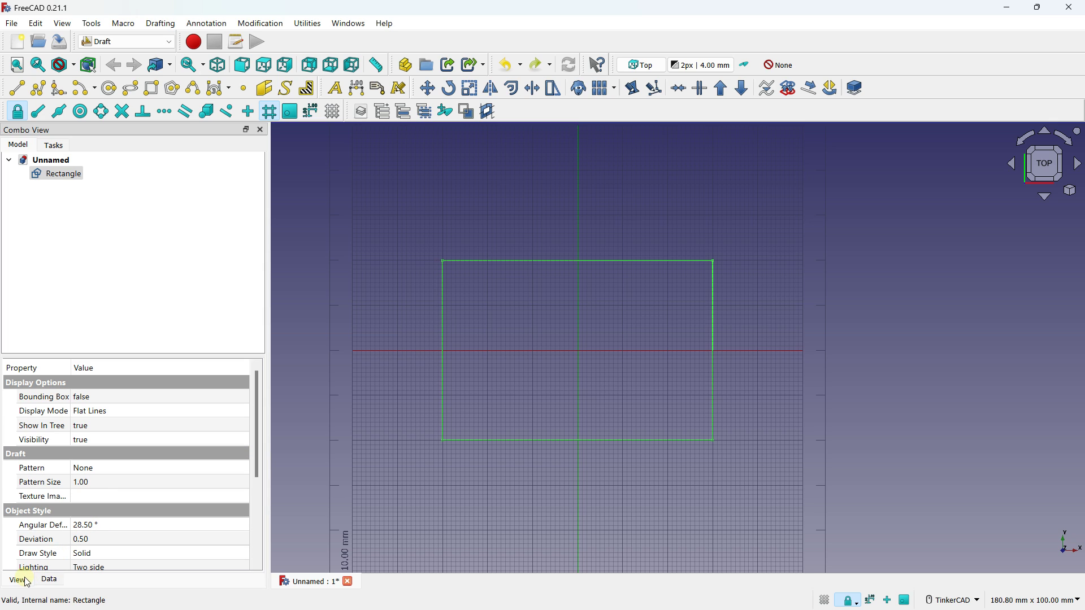
click(49, 580)
click(101, 527)
scroll(101, 525, up, 3)
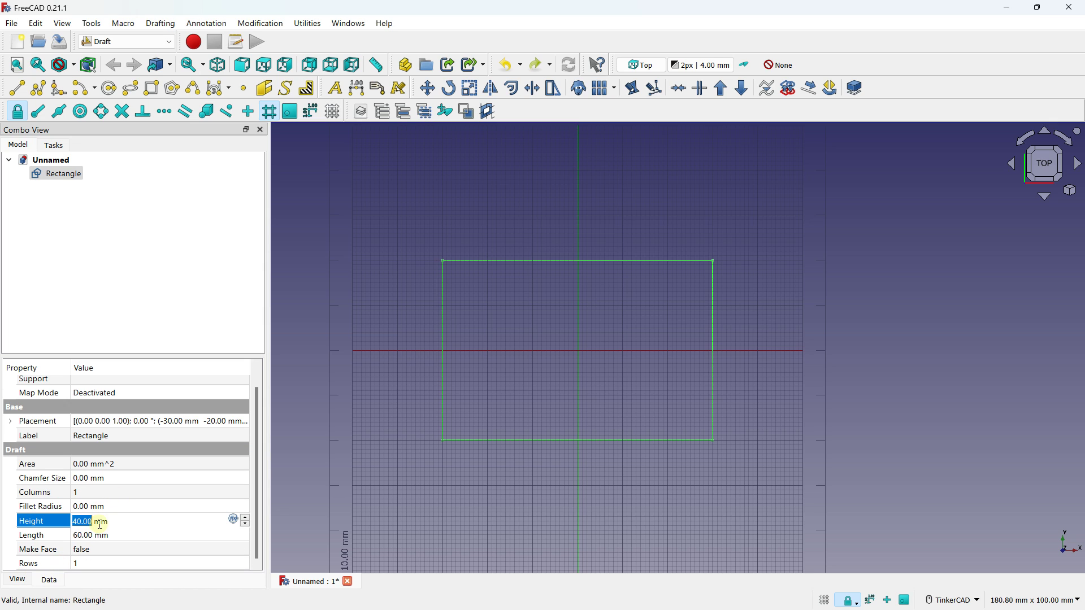
click(101, 536)
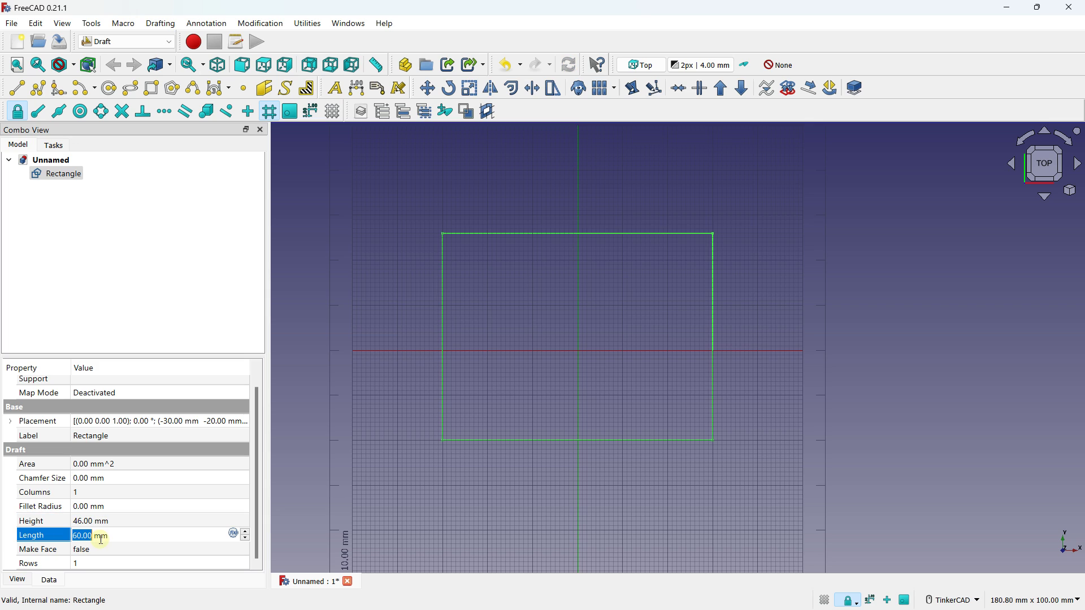
click(95, 522)
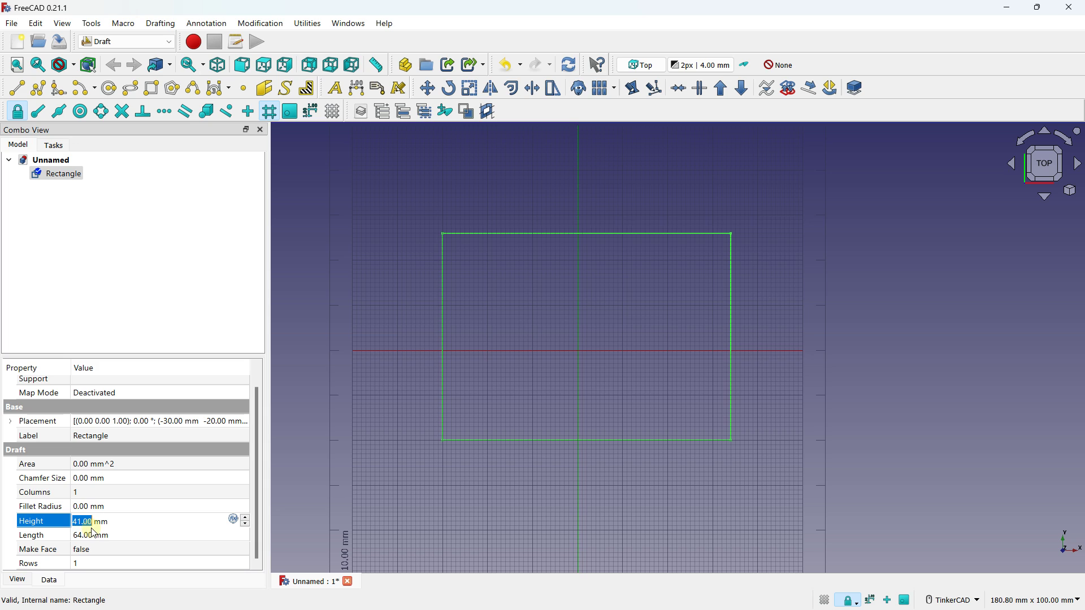
click(93, 537)
scroll(93, 537, down, 2)
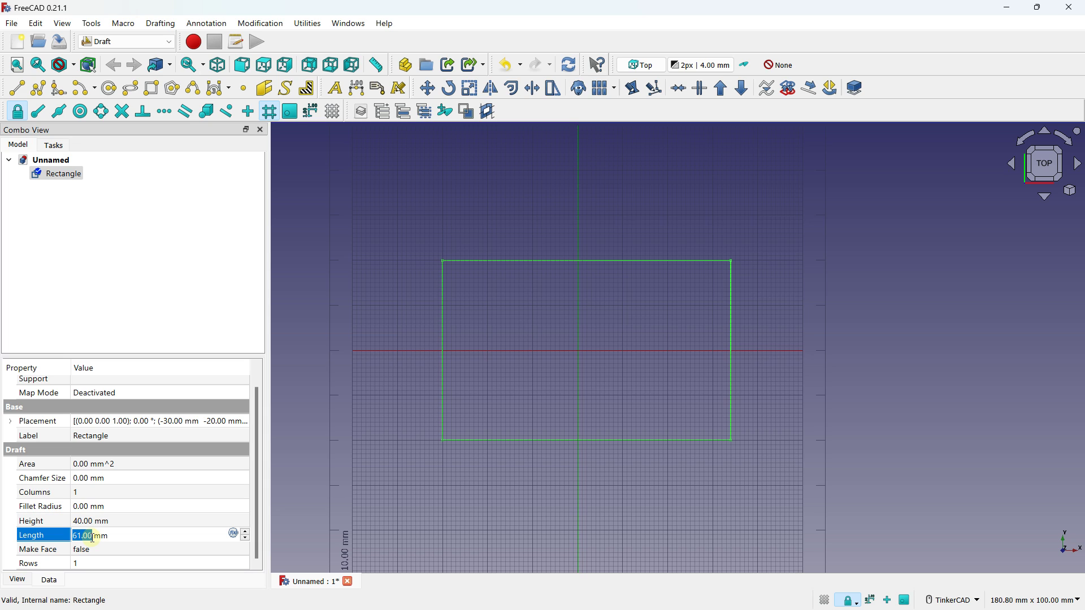
click(375, 330)
scroll(585, 274, up, 1)
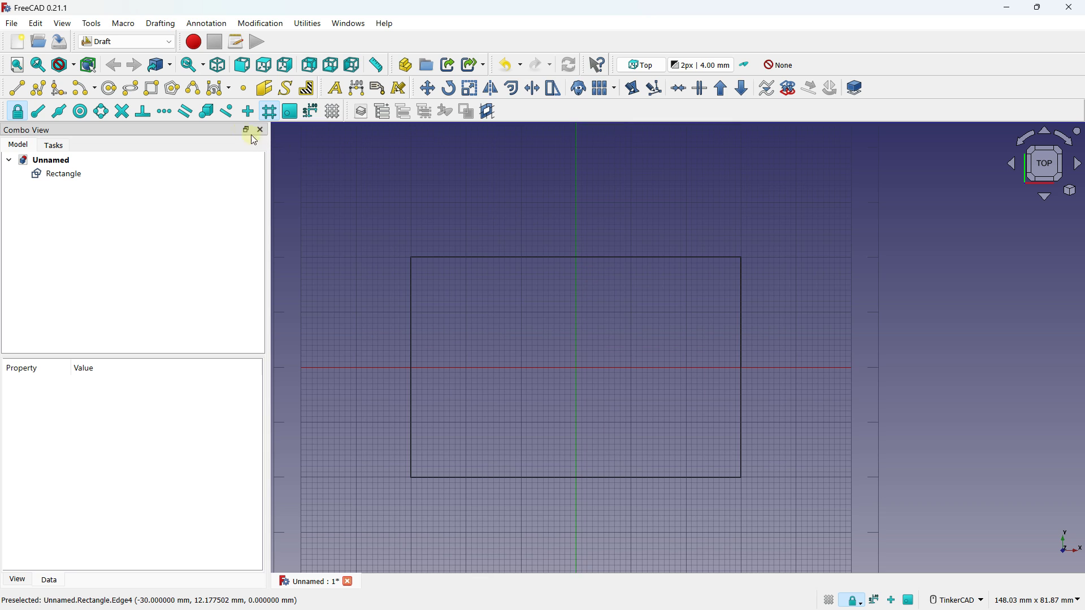
Draw a 4 mm radius circle at −22, 12 mm in the rectangle's upper left.
click(109, 88)
scroll(460, 301, up, 1)
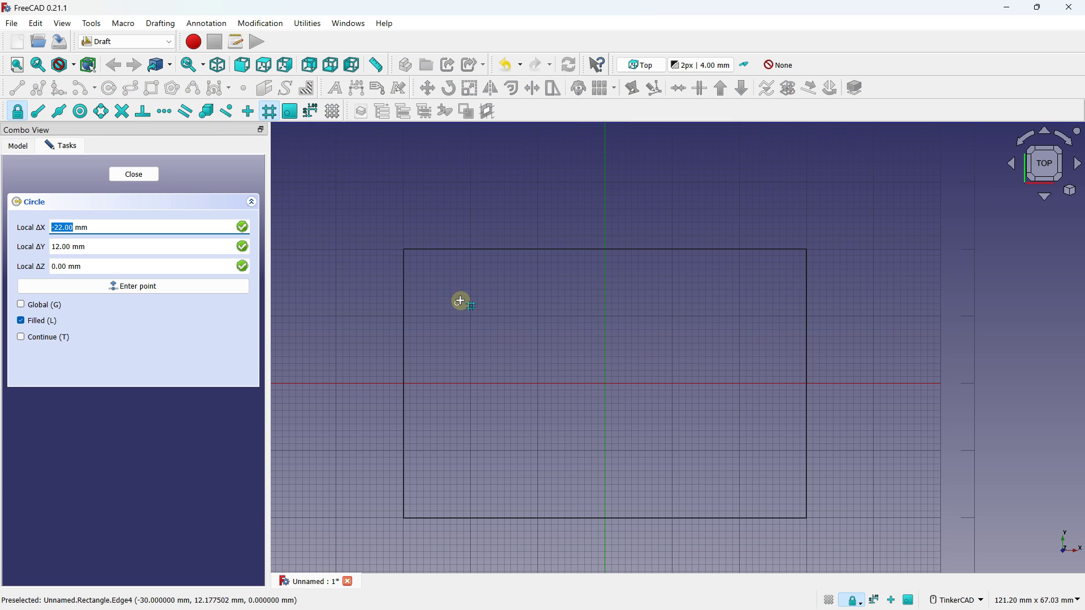
scroll(472, 308, up, 3)
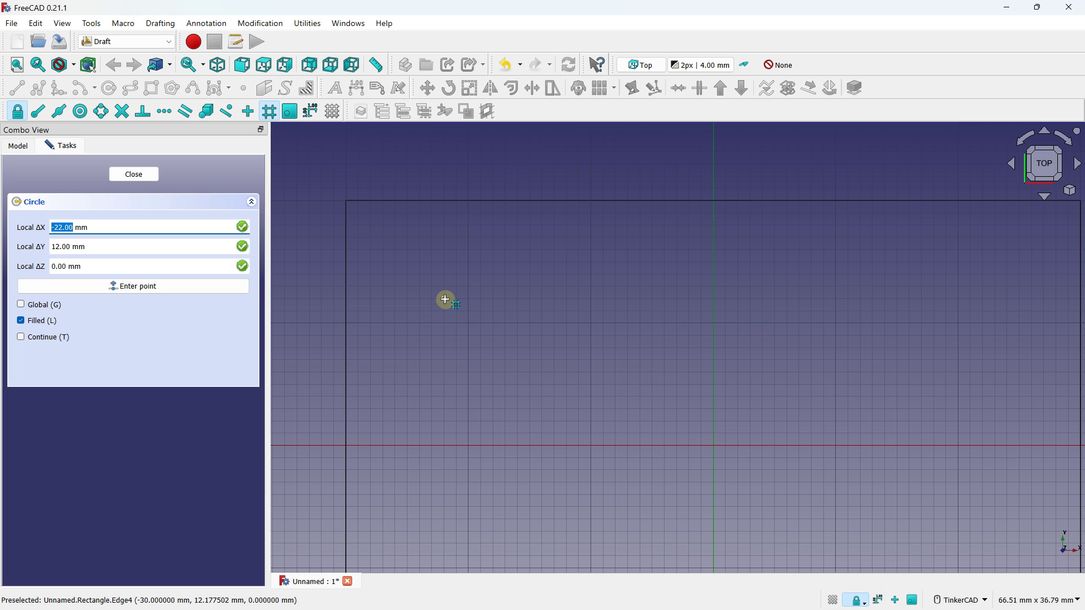
click(445, 299)
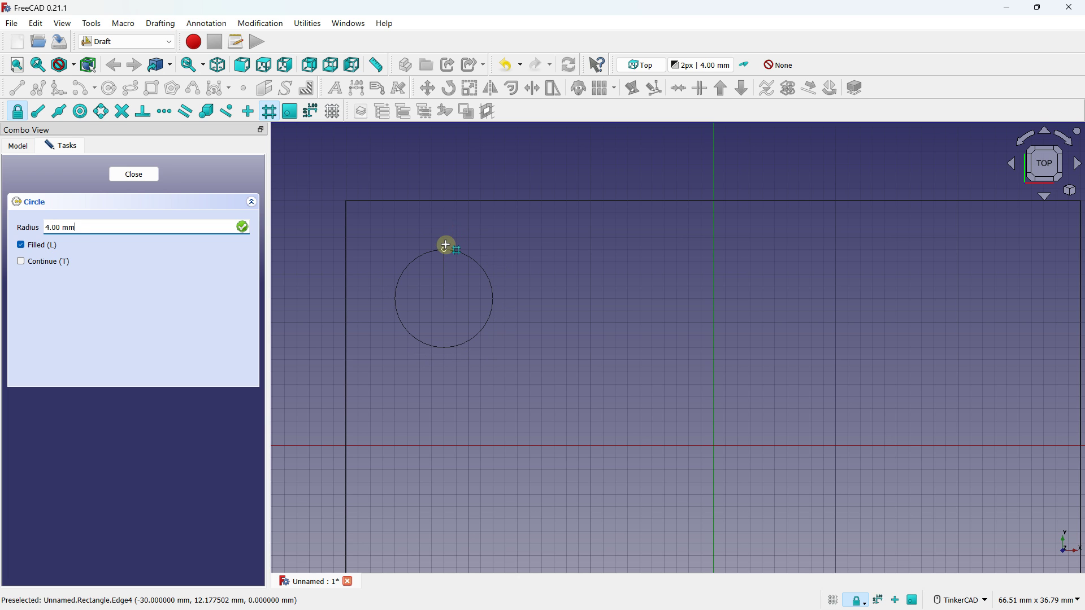
click(446, 246)
scroll(446, 246, down, 3)
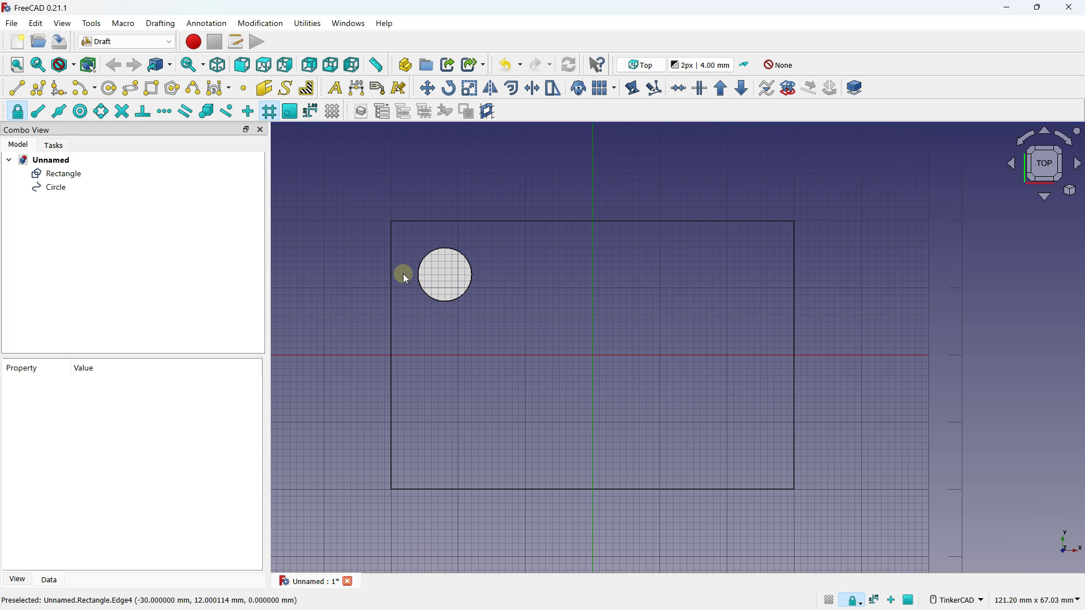
Set the circle's Make Face property to false so it shows as an outline.
click(57, 188)
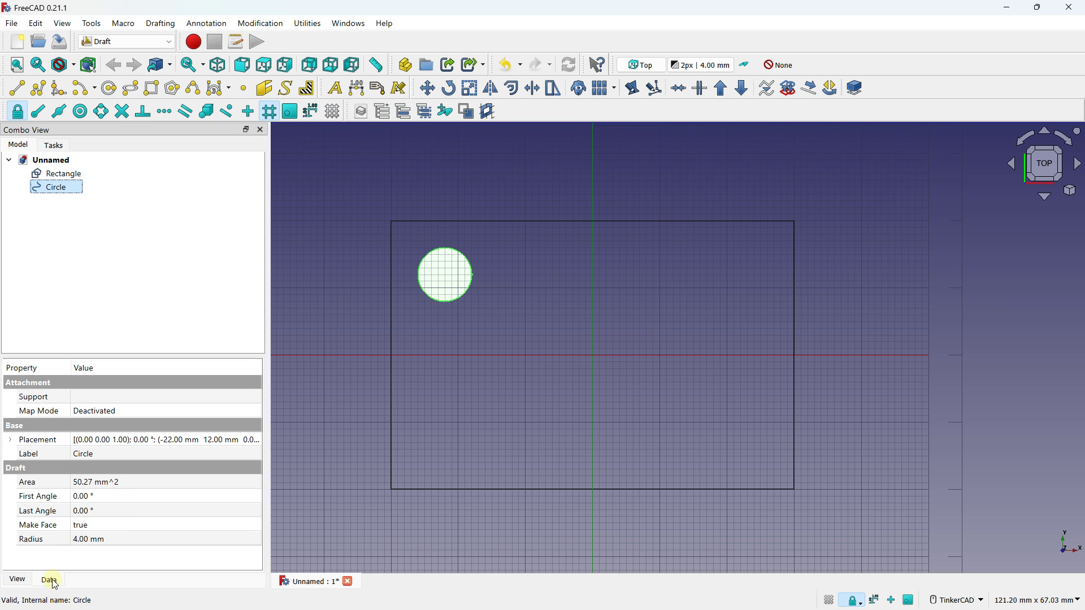
click(87, 529)
click(86, 538)
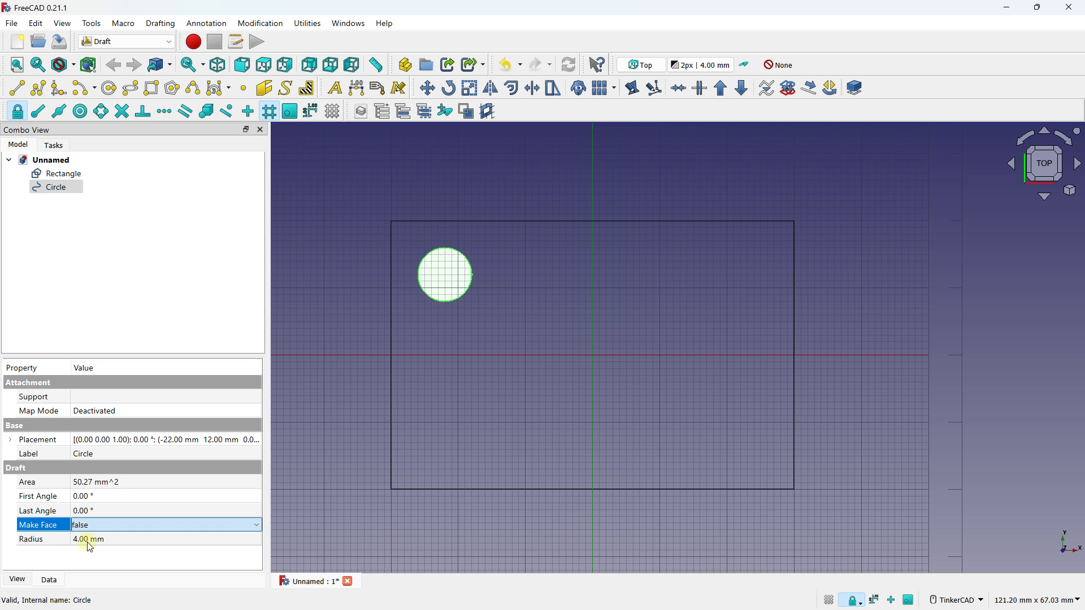
click(291, 270)
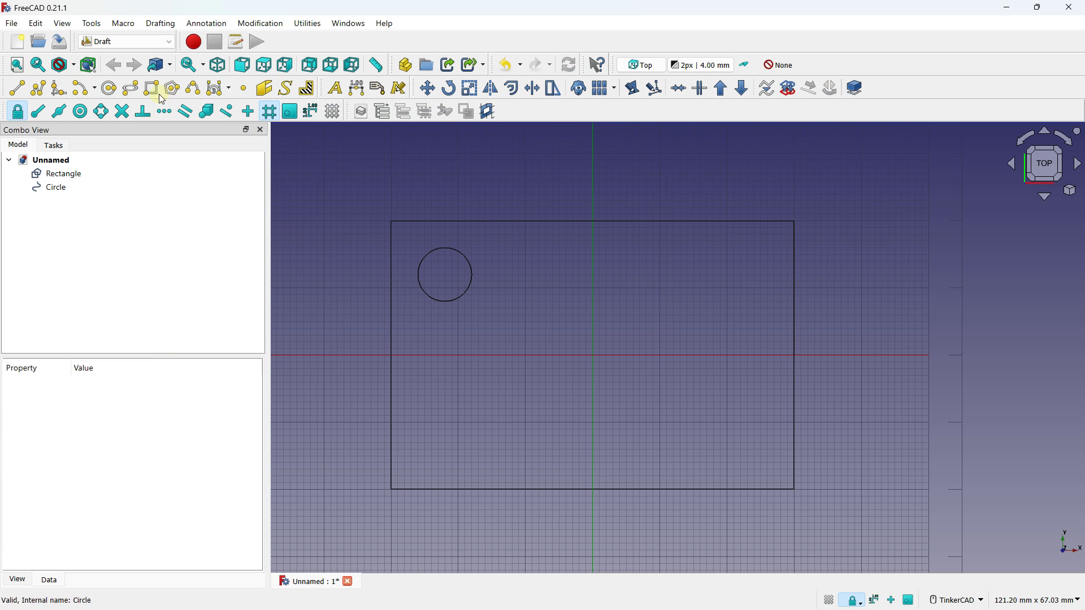
click(110, 88)
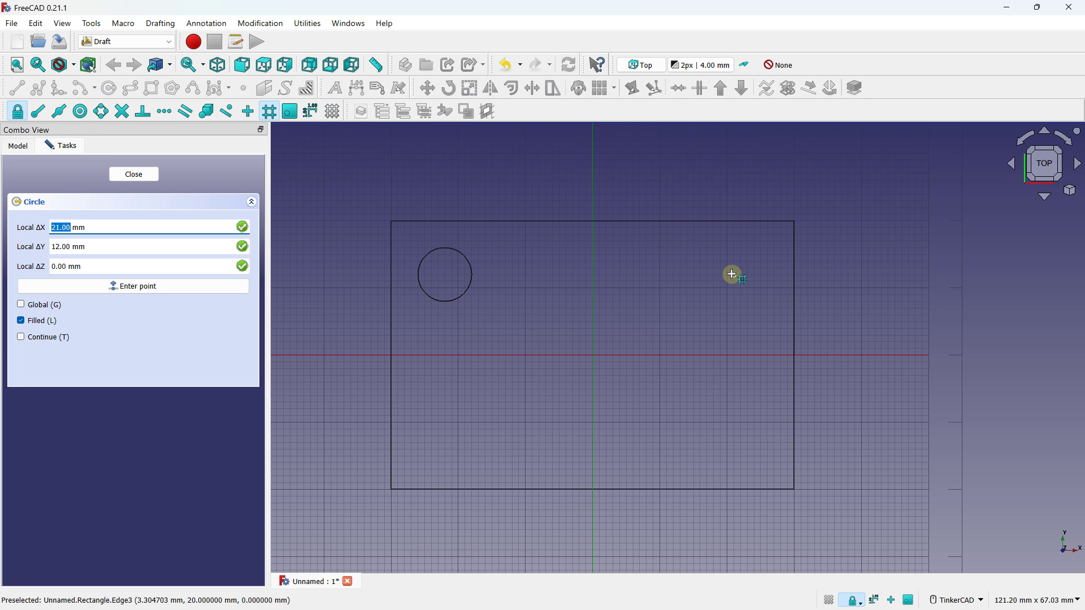
key(Escape)
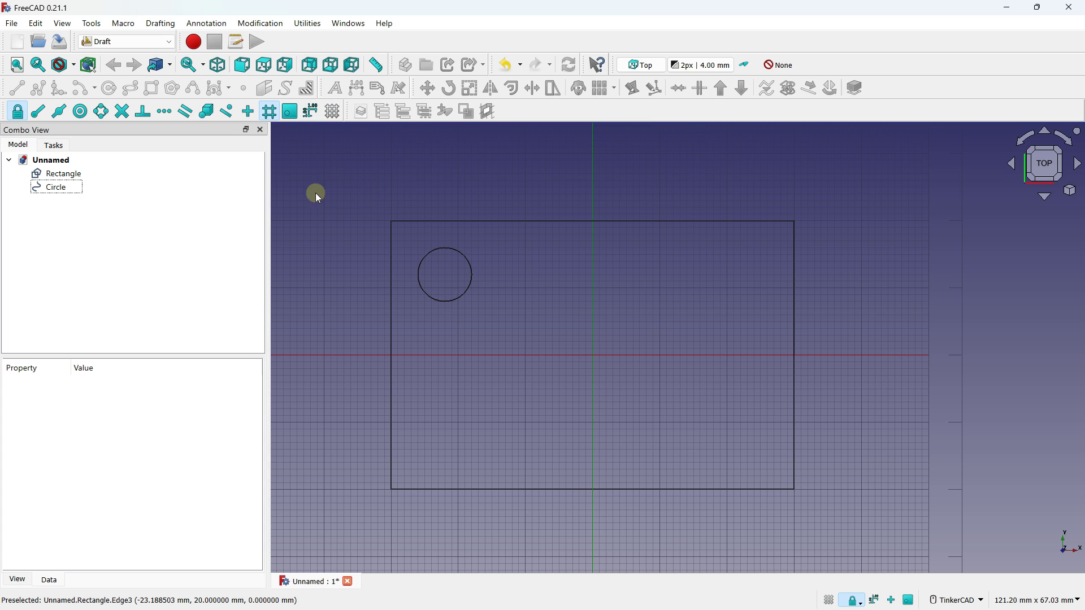
Mirror the circle across the vertical axis to create the upper-right hole.
click(453, 249)
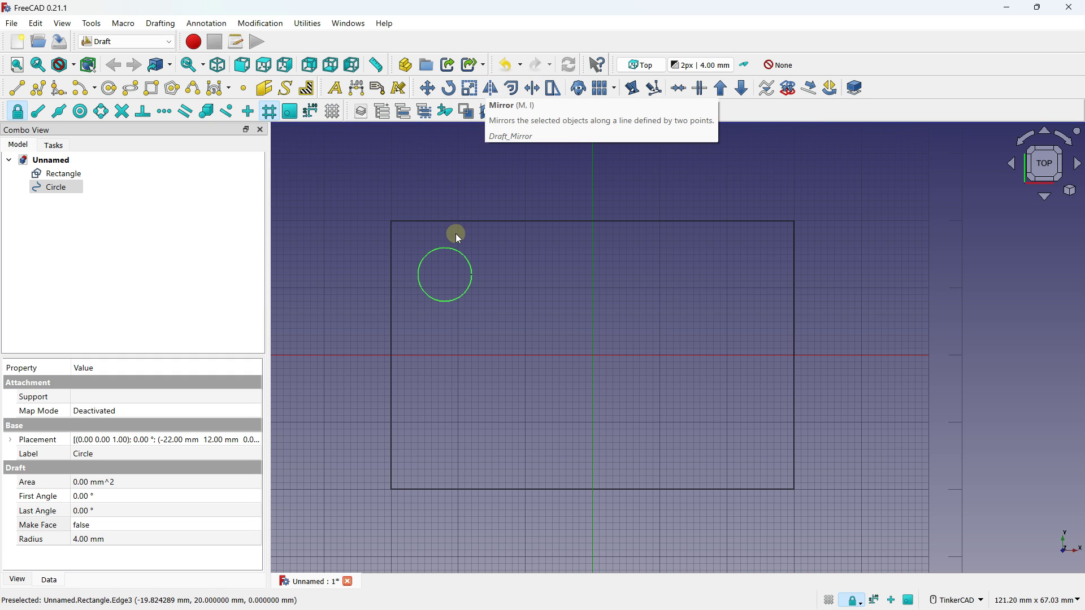
click(492, 89)
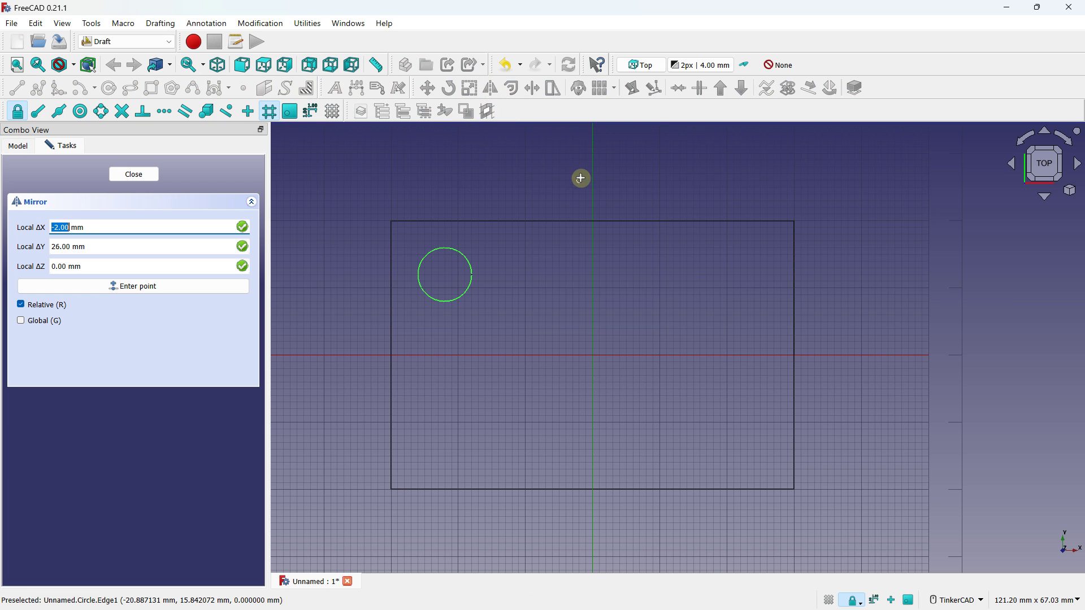
click(591, 180)
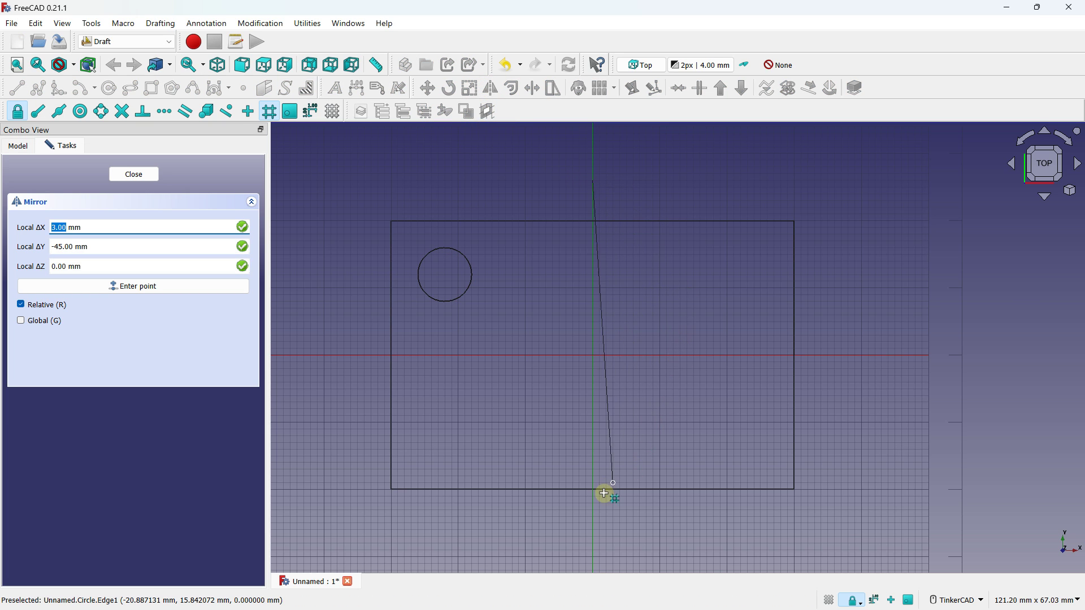
click(590, 527)
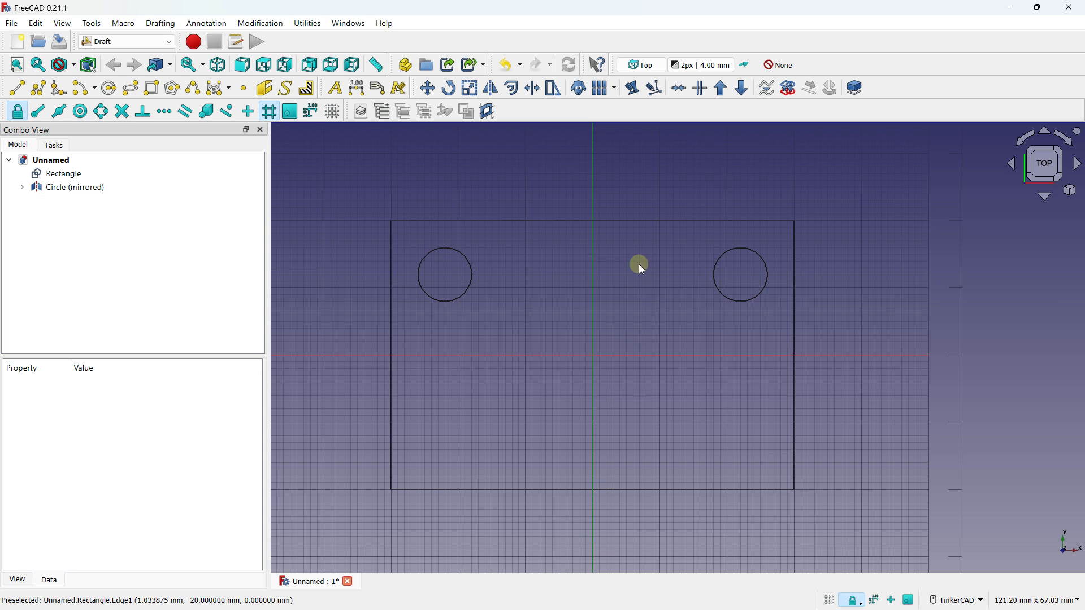
Mirror both upper circles across the horizontal axis to add the lower-left and lower-right holes.
click(439, 247)
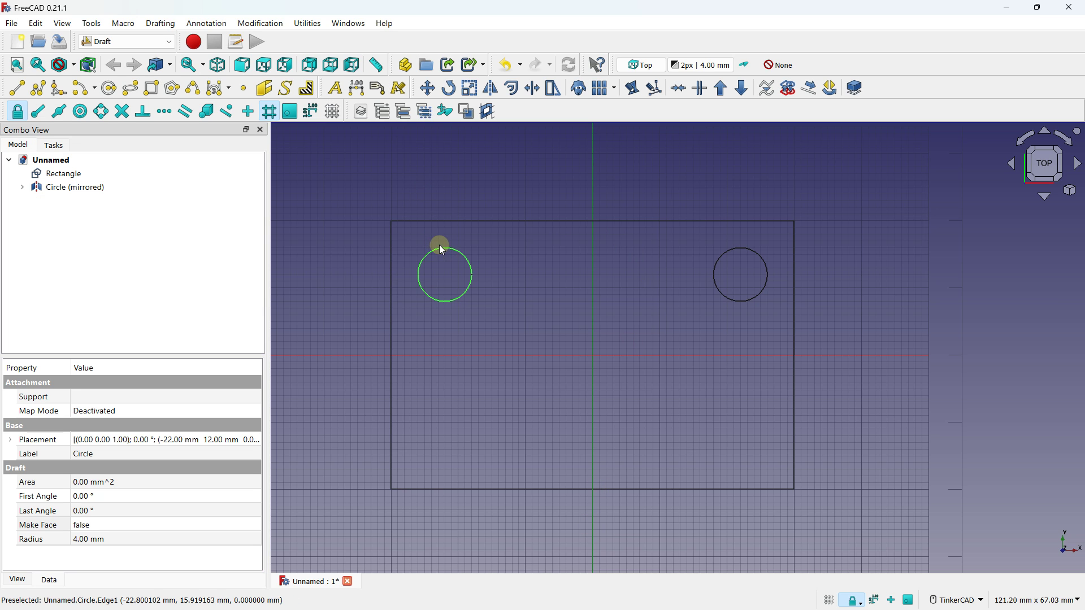
click(490, 88)
click(353, 354)
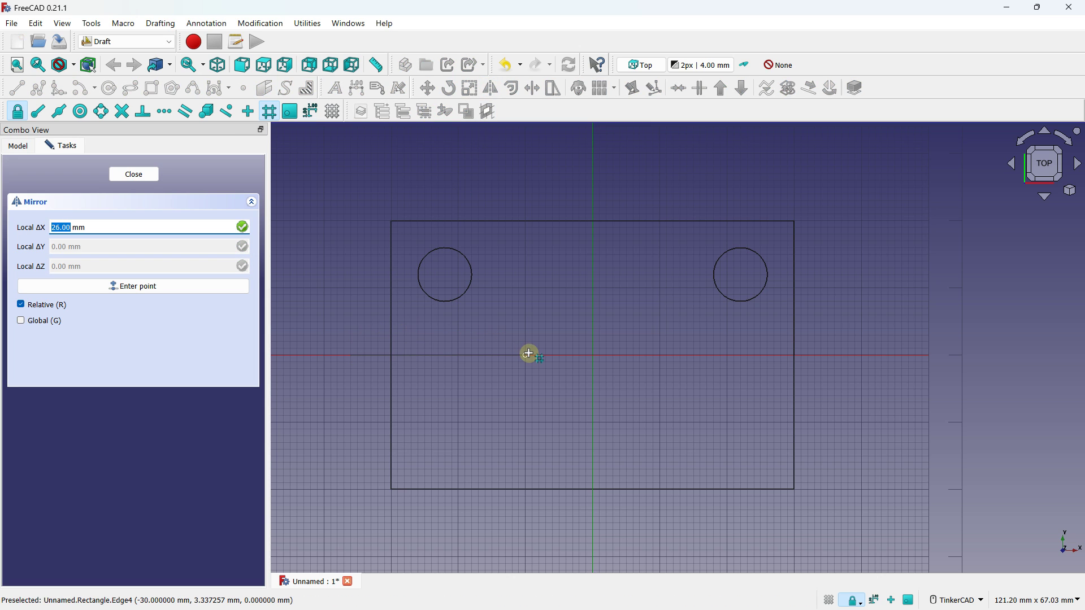
click(830, 355)
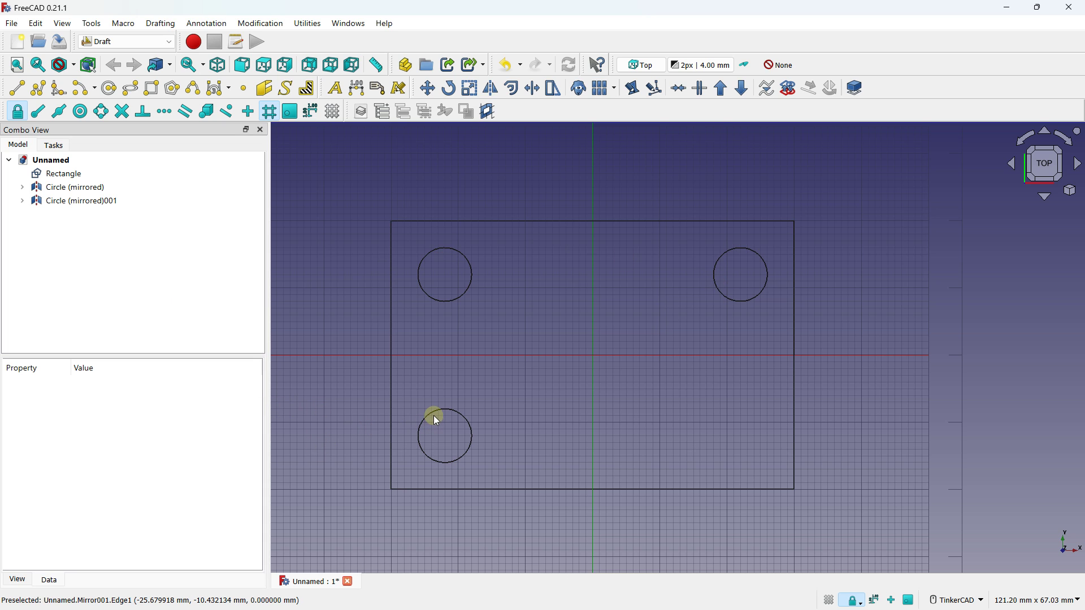
click(721, 255)
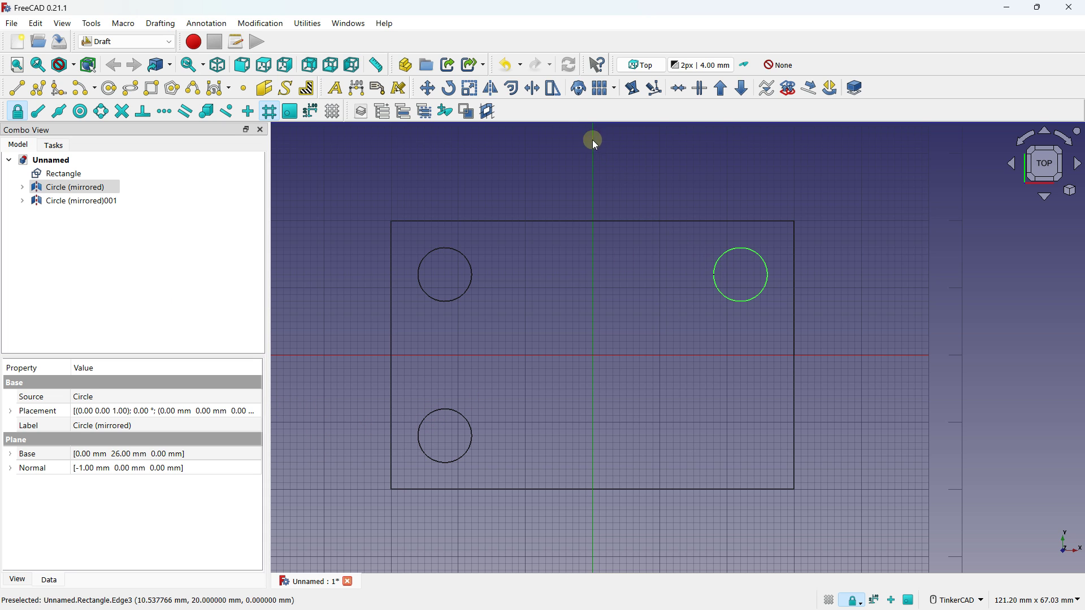
click(490, 88)
click(345, 349)
click(871, 359)
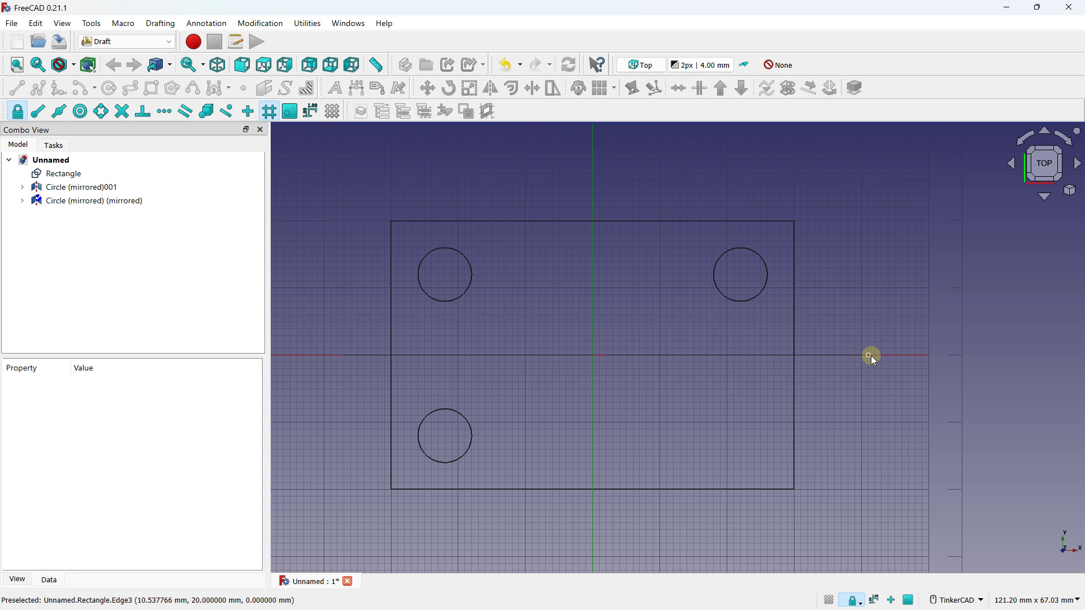
scroll(560, 323, down, 5)
scroll(563, 349, up, 5)
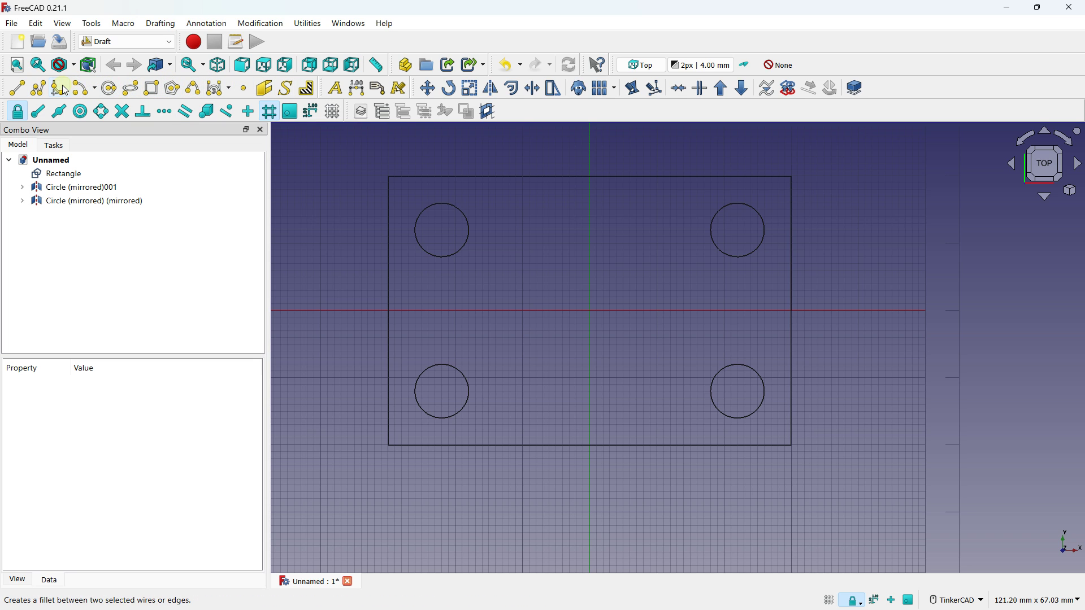
Draw an 8 mm radius circle at the origin and set its Make Face property to false.
click(109, 87)
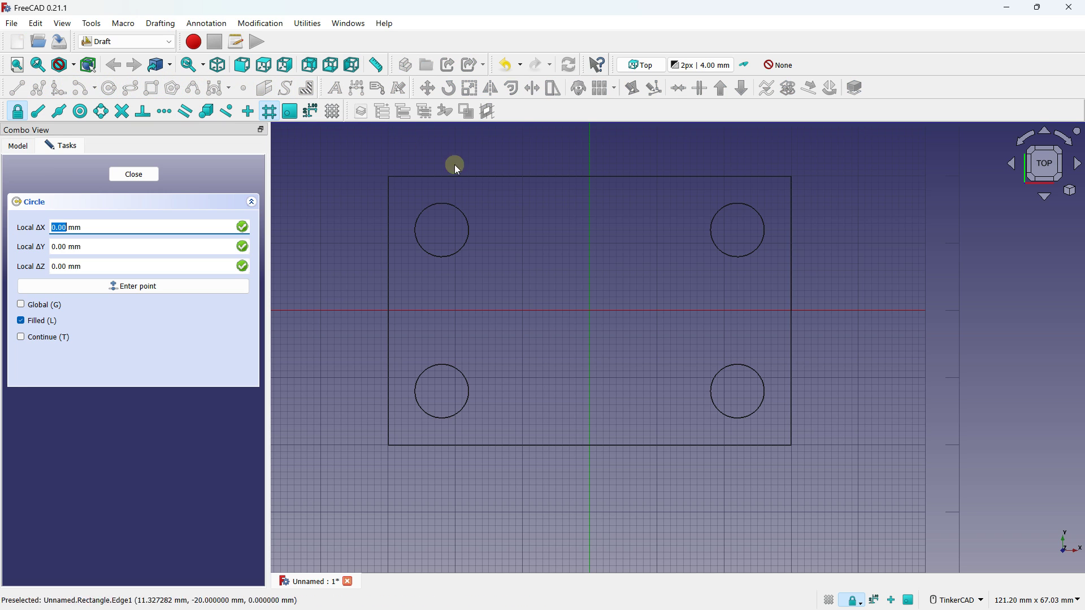
click(589, 310)
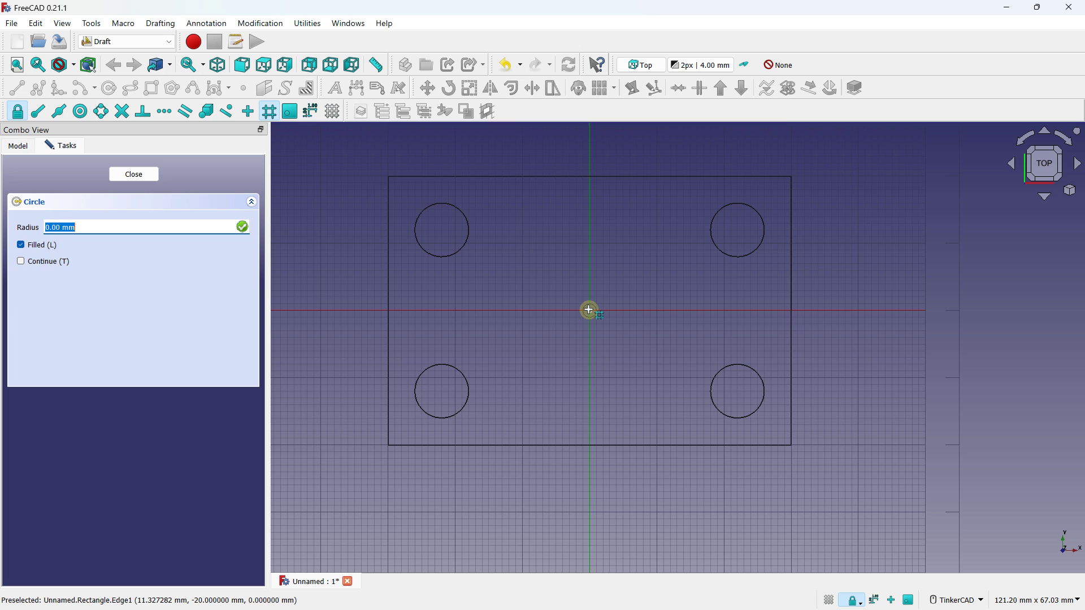
click(589, 256)
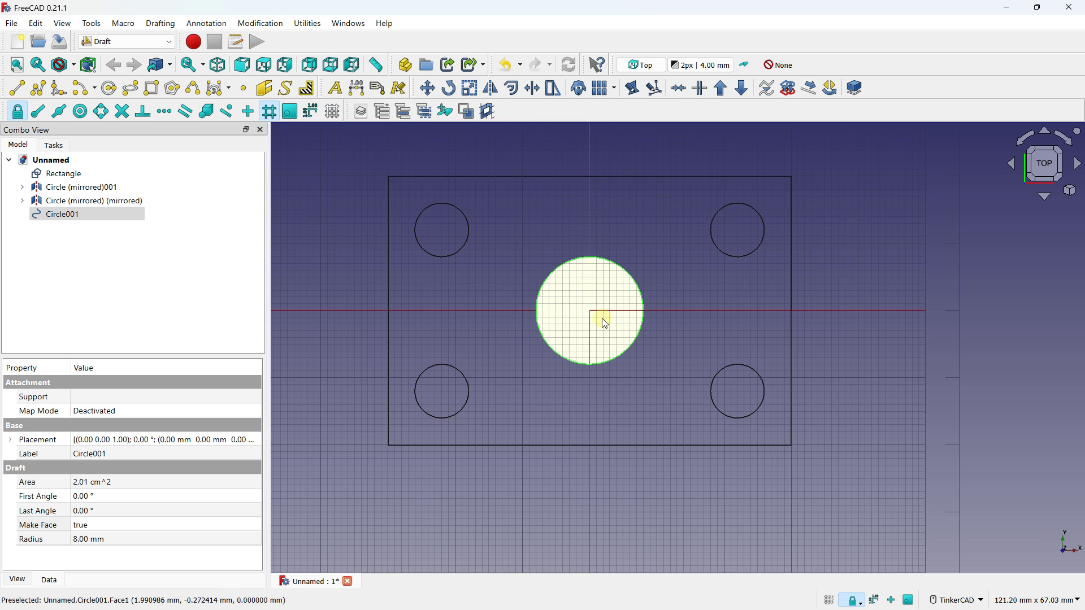
click(113, 542)
click(109, 525)
click(110, 525)
click(111, 542)
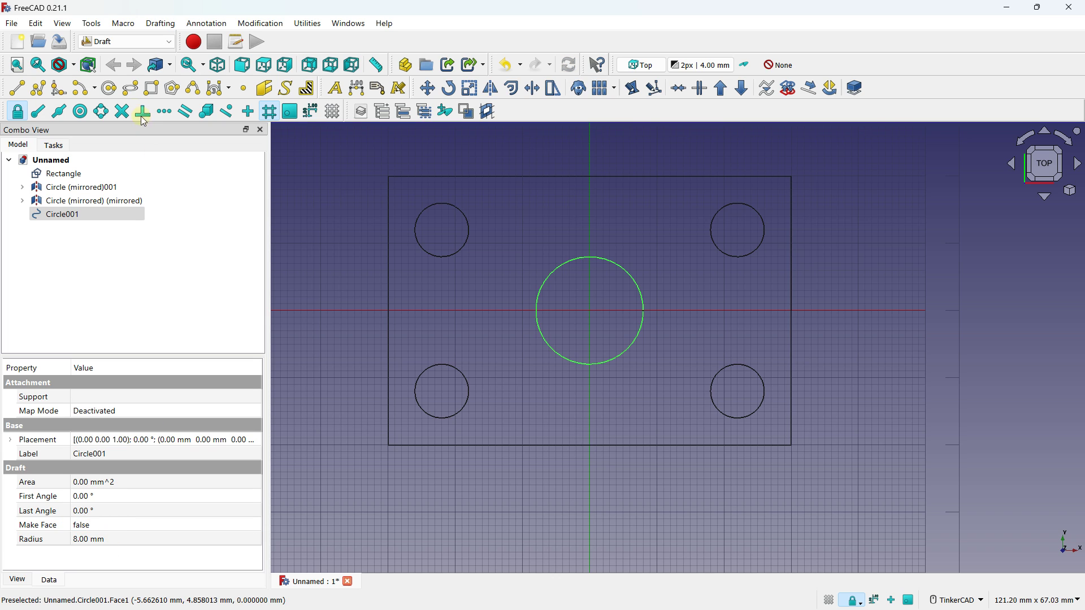
Add an unfilled 6 mm radius circle concentric at the plate centre, then clear the selection.
click(109, 89)
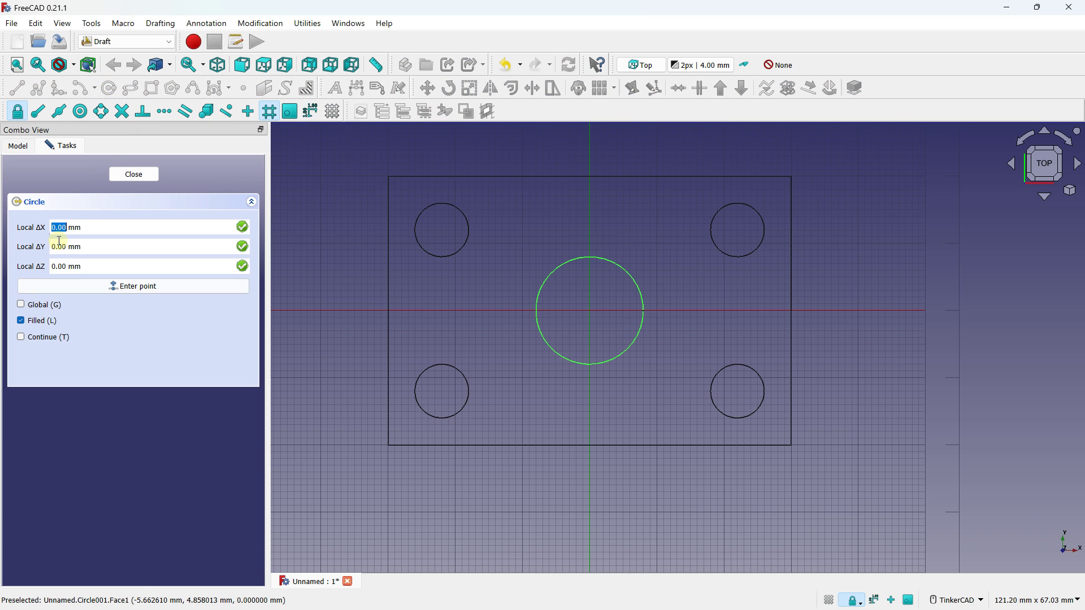
click(41, 321)
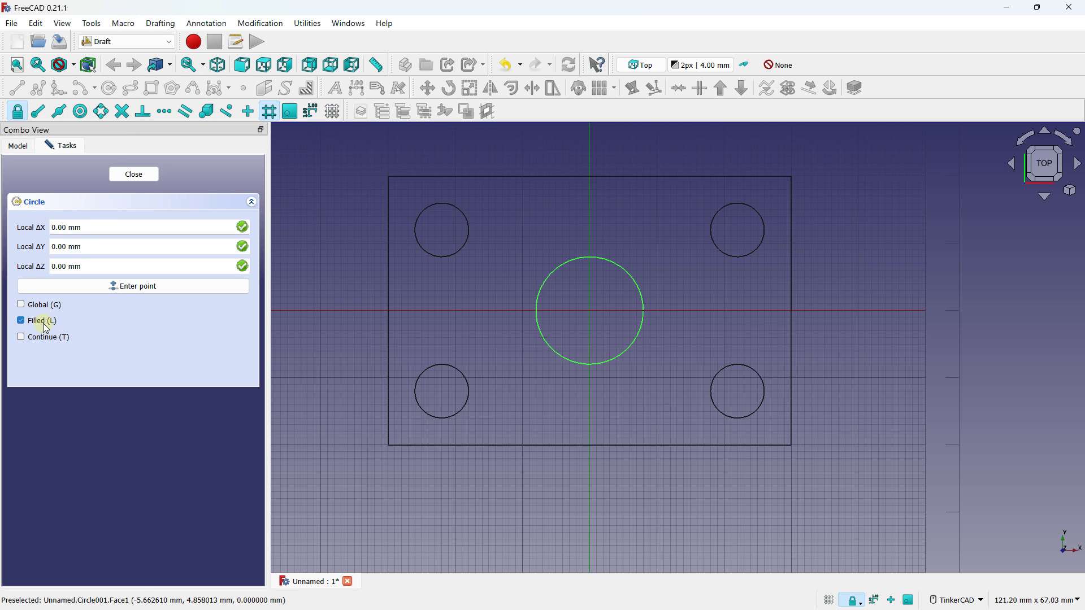
scroll(591, 317, up, 1)
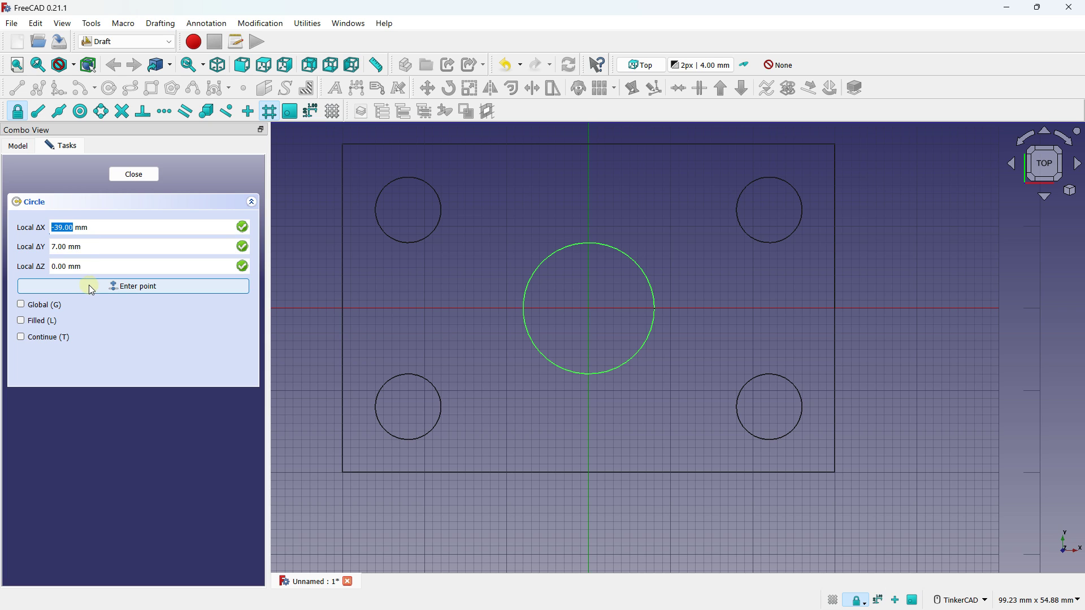
click(114, 292)
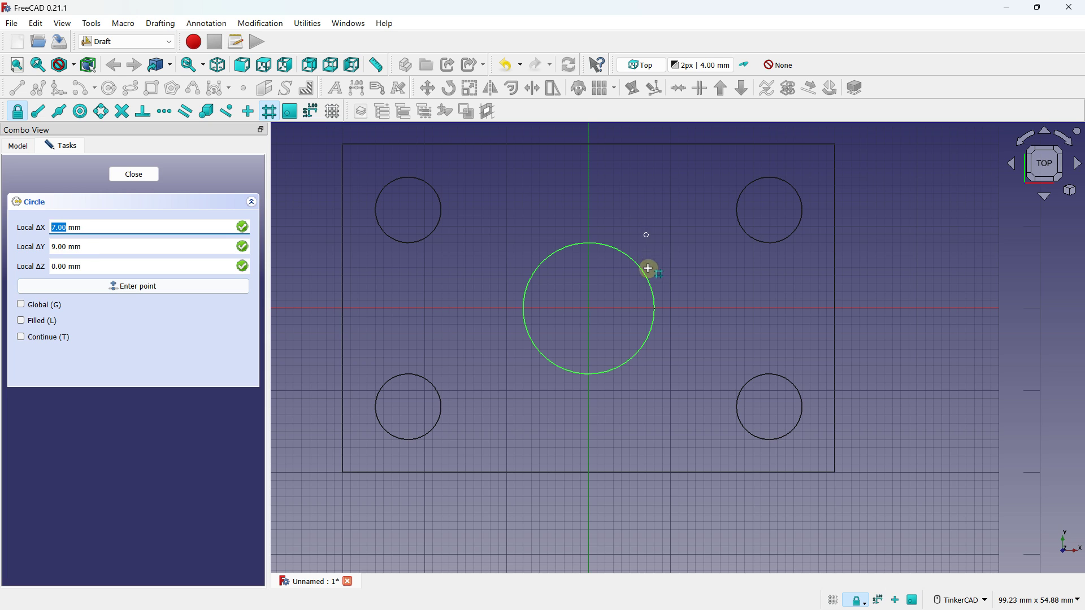
click(586, 309)
click(590, 259)
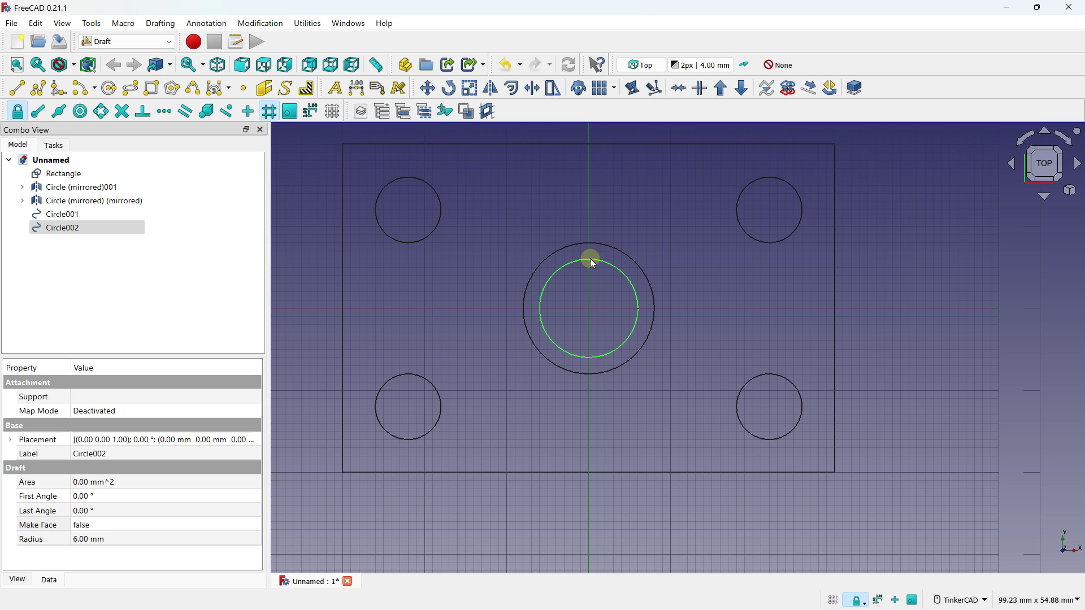
scroll(590, 259, down, 4)
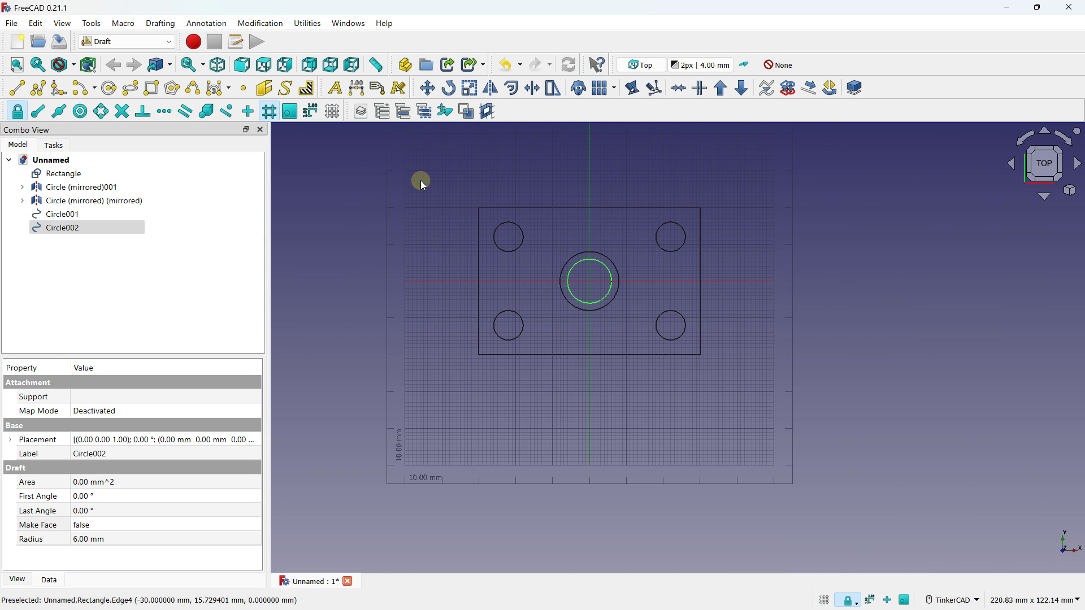
click(436, 178)
Draw a 21.10 mm diagonal line above the upper-left part of the plate.
scroll(553, 263, up, 1)
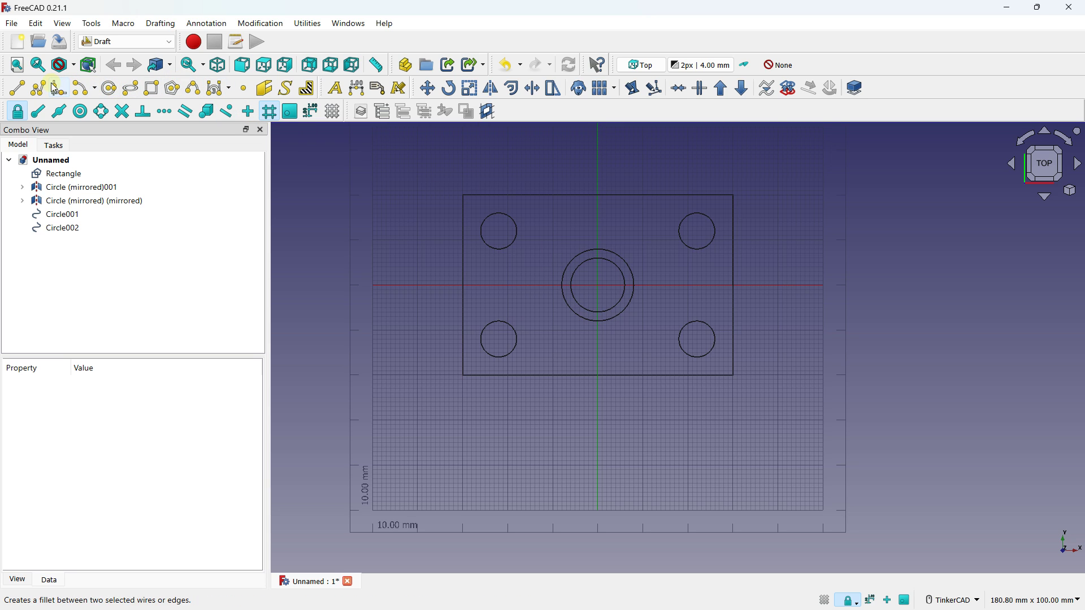
click(17, 88)
middle_drag(422, 210, 432, 353)
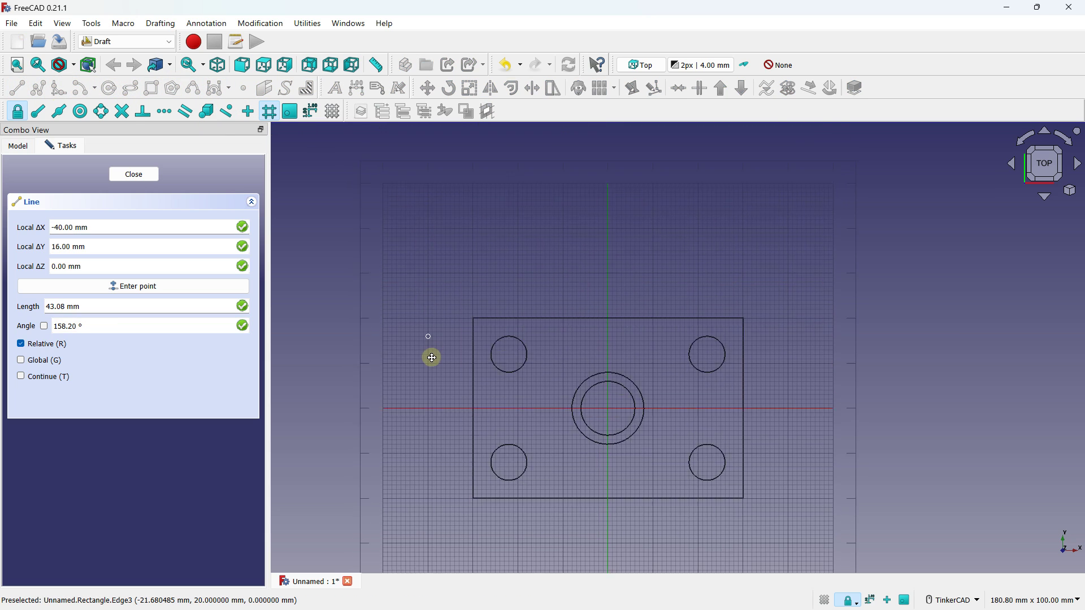
click(515, 235)
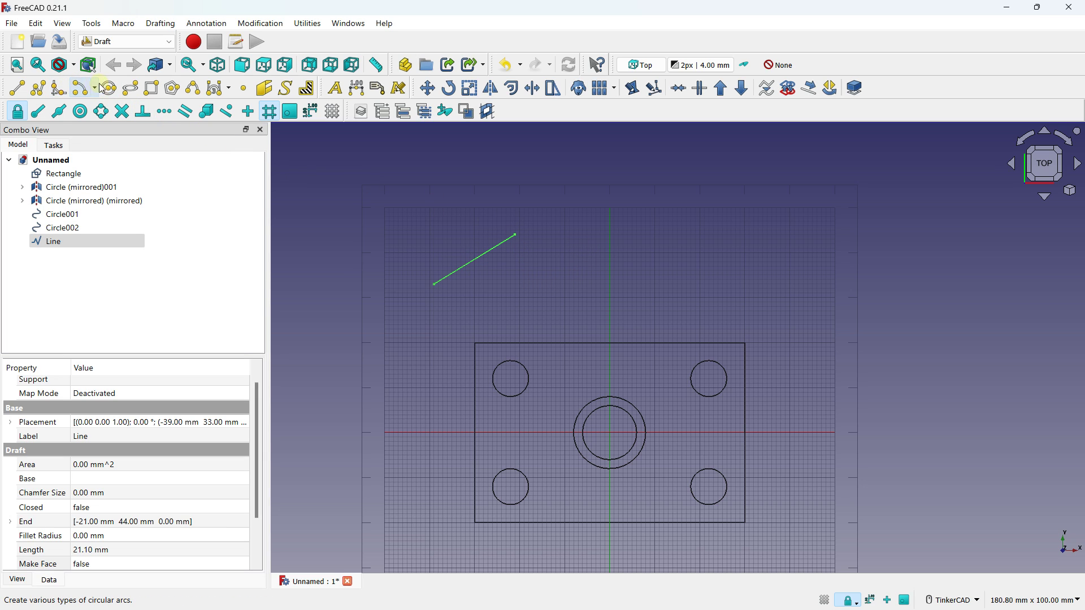
click(193, 88)
Draw a wavy five-point B-spline to the right of the plate and finish it.
click(844, 230)
click(810, 281)
click(875, 340)
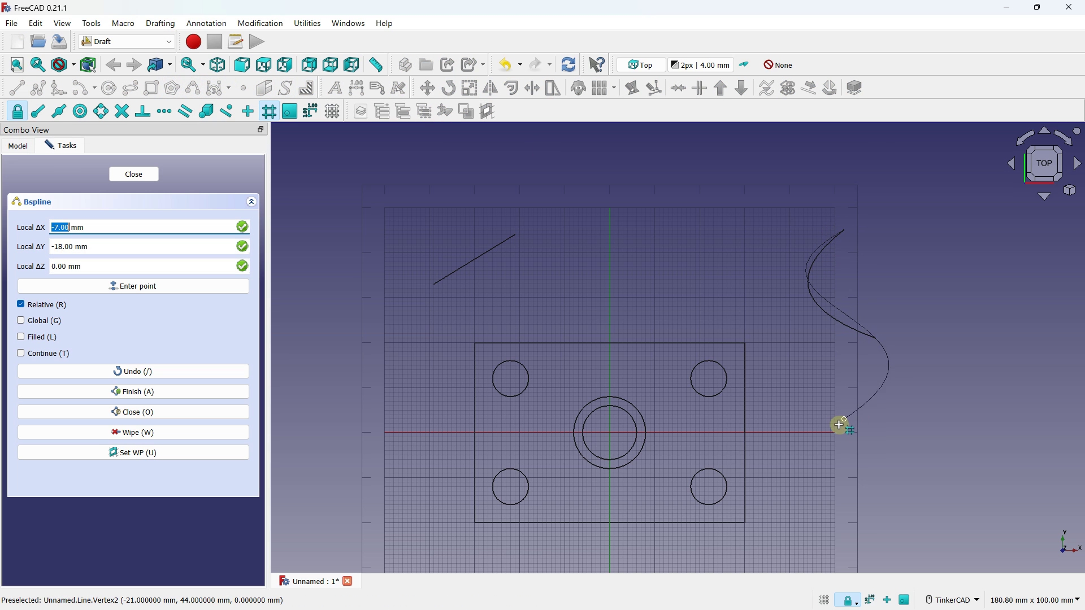
click(837, 427)
scroll(876, 446, down, 2)
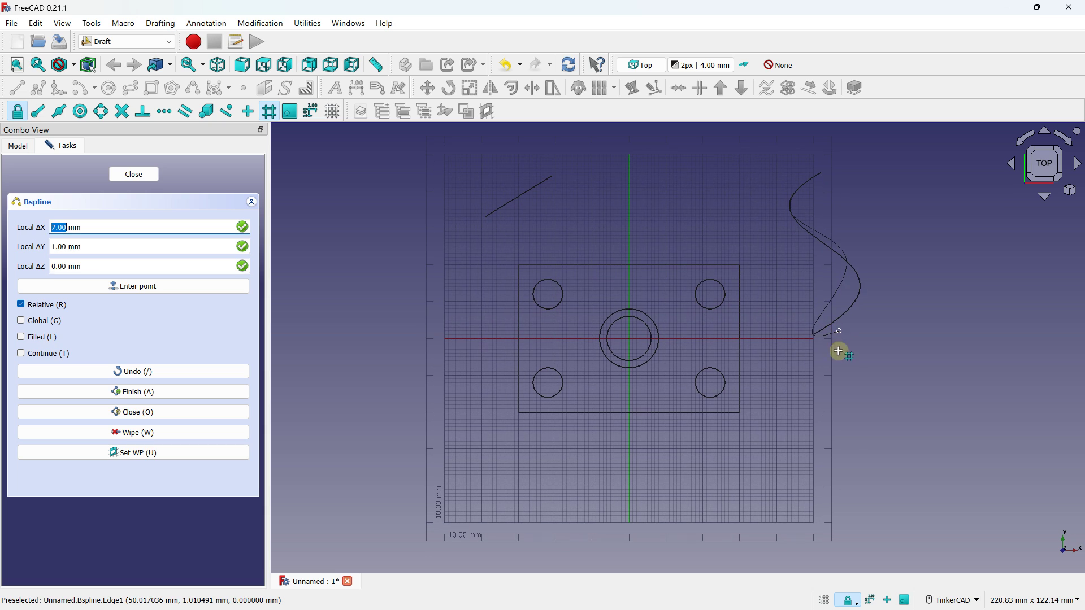
click(862, 425)
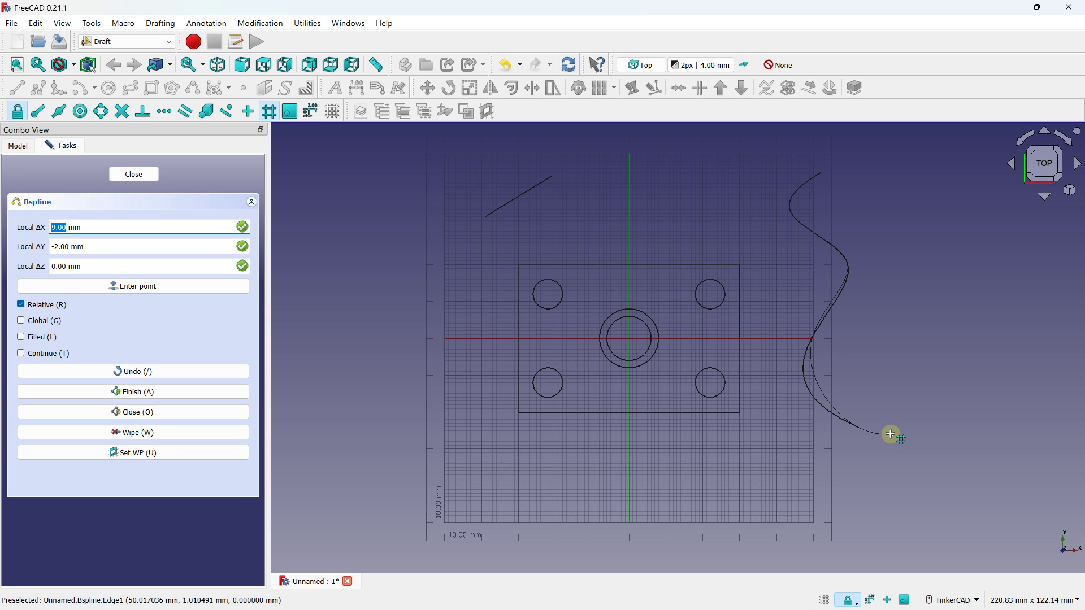
key(a)
Delete the B-spline and the diagonal line, then select the Rectangle.
scroll(686, 245, up, 1)
click(821, 216)
key(Delete)
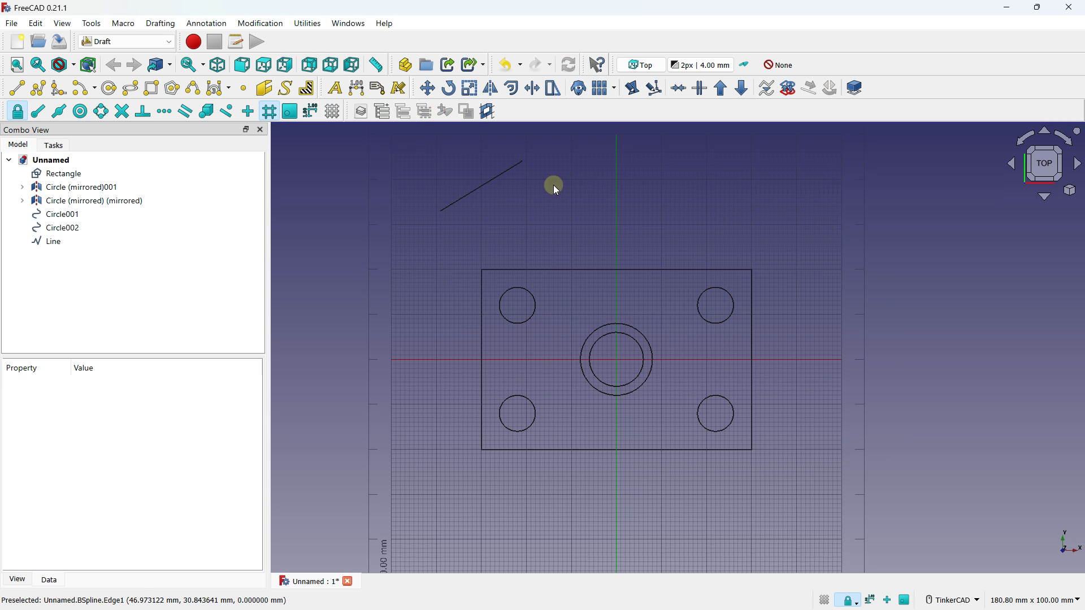
click(504, 175)
key(Delete)
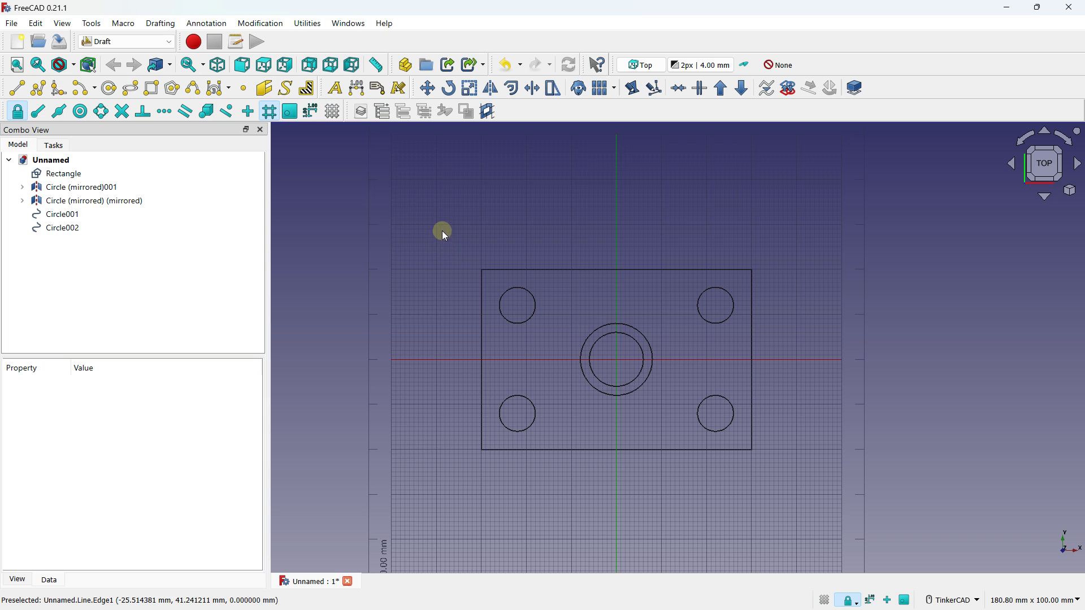
click(79, 174)
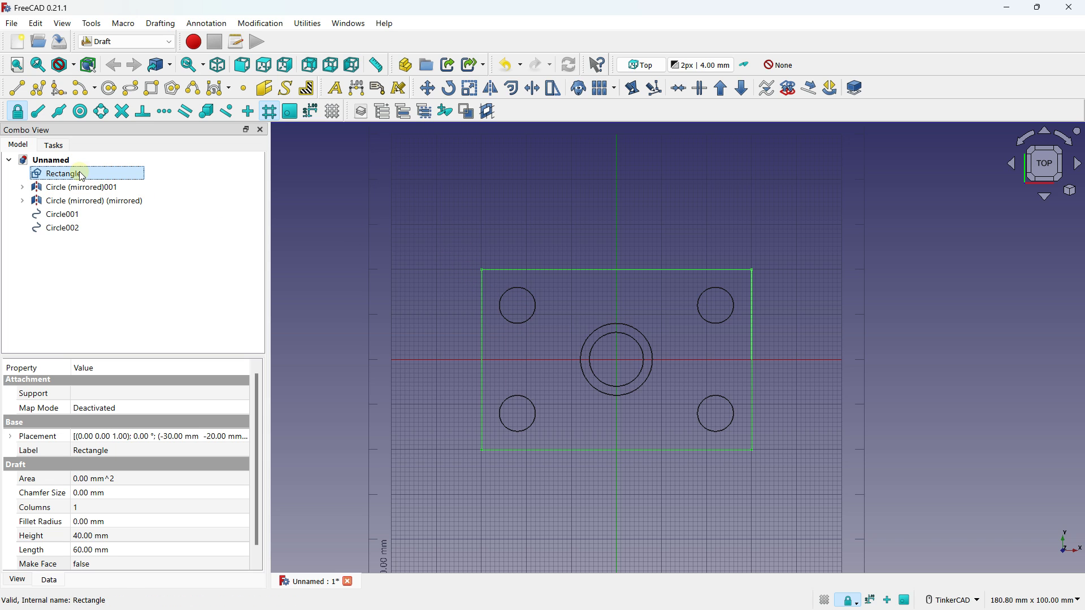
Select all five plate objects and scale them about the plate centre with uniform factor 2.
shift+click(84, 229)
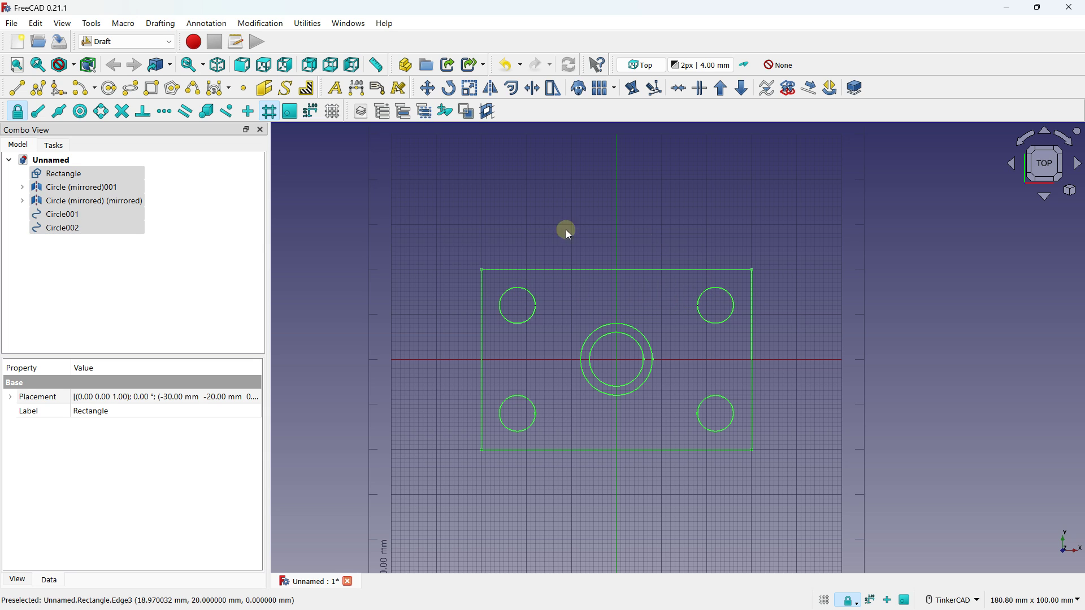
click(470, 89)
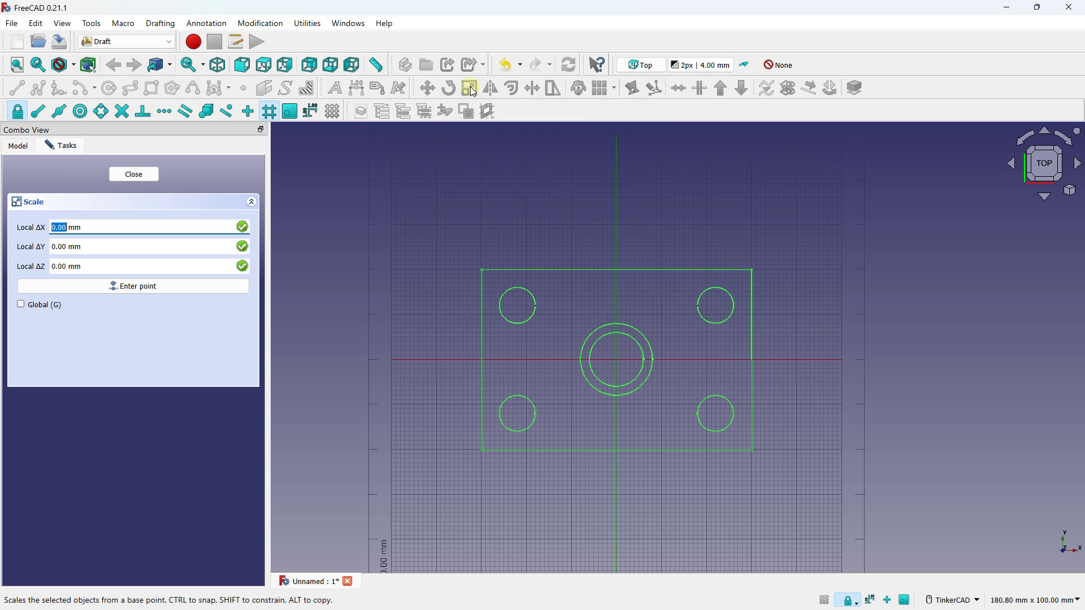
key(shift)
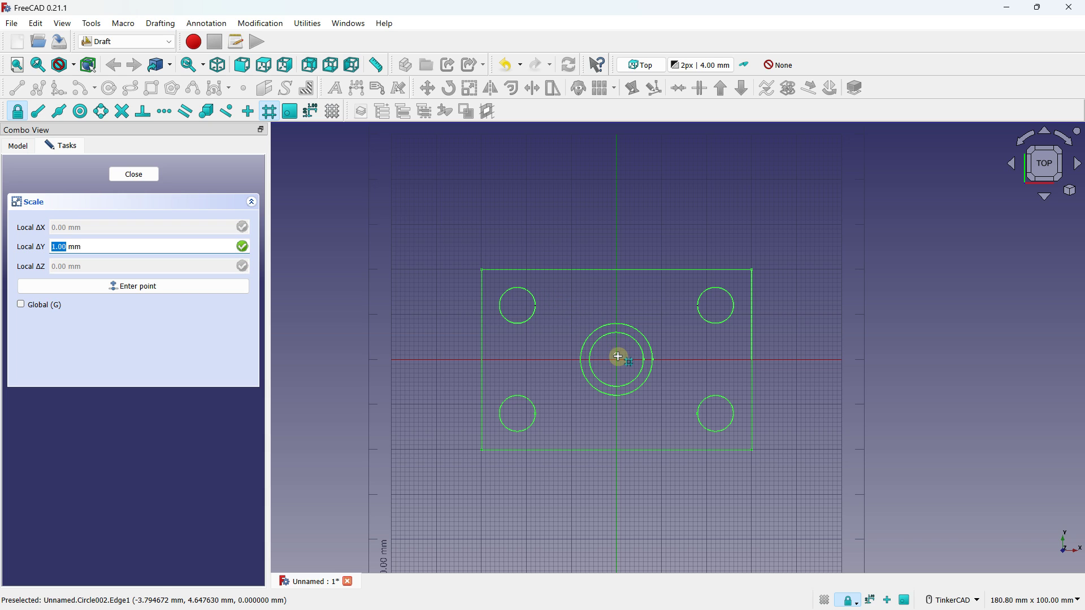
click(618, 358)
scroll(474, 255, down, 3)
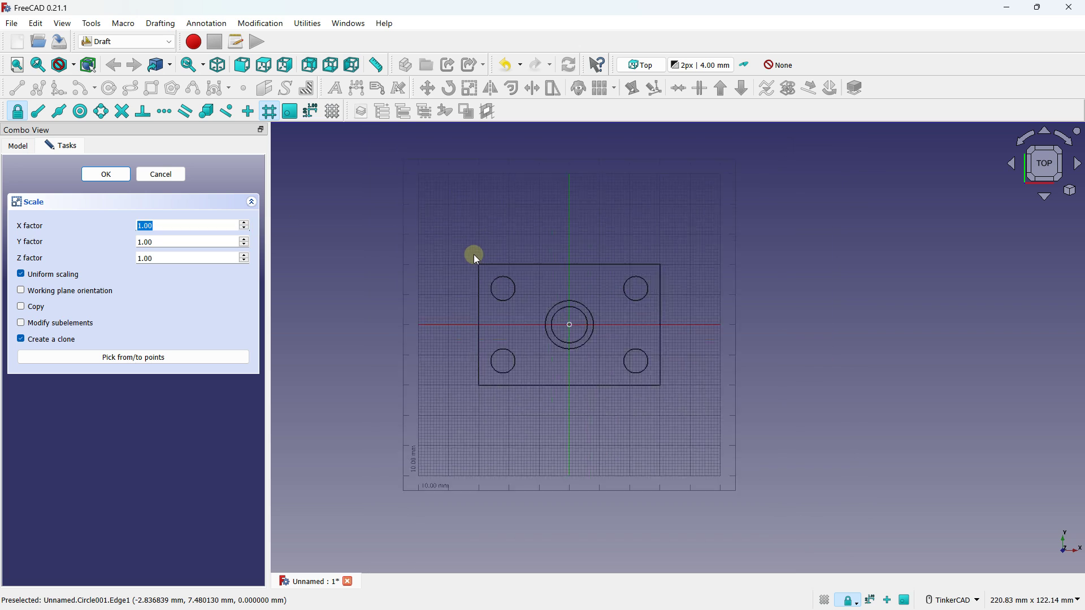
click(244, 224)
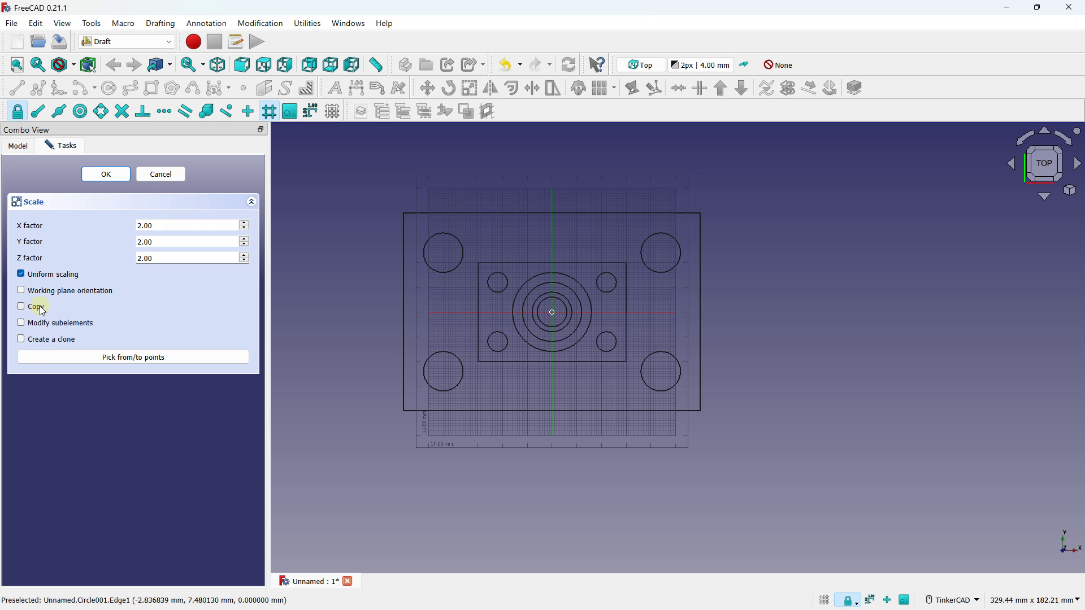
Apply the 2× scale, doubling the rectangle to 120 × 80 mm, and dismiss the circle error report.
click(105, 173)
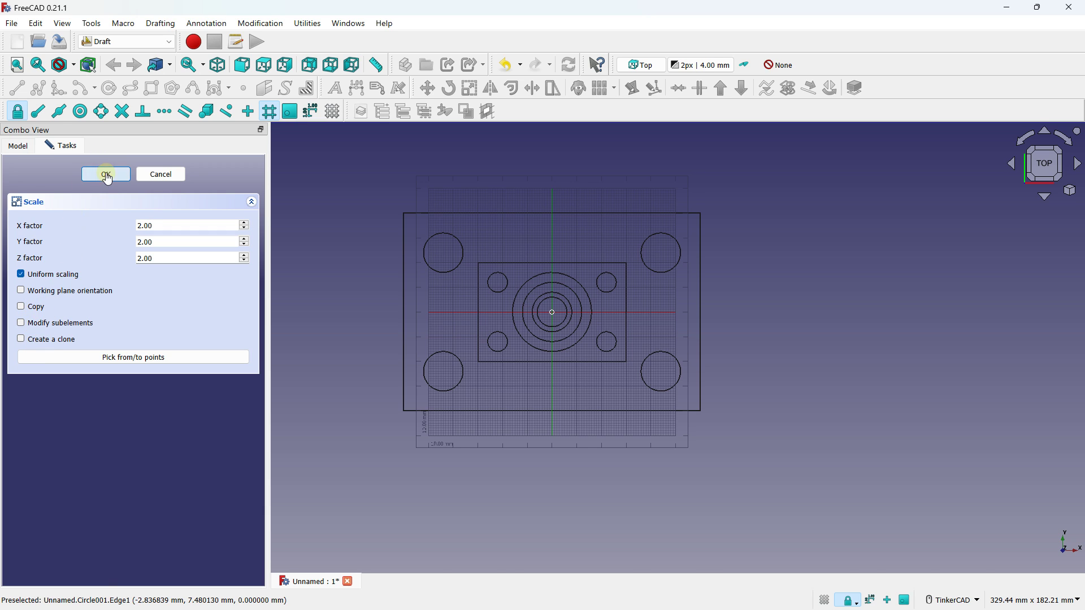
scroll(596, 268, up, 4)
scroll(501, 266, down, 3)
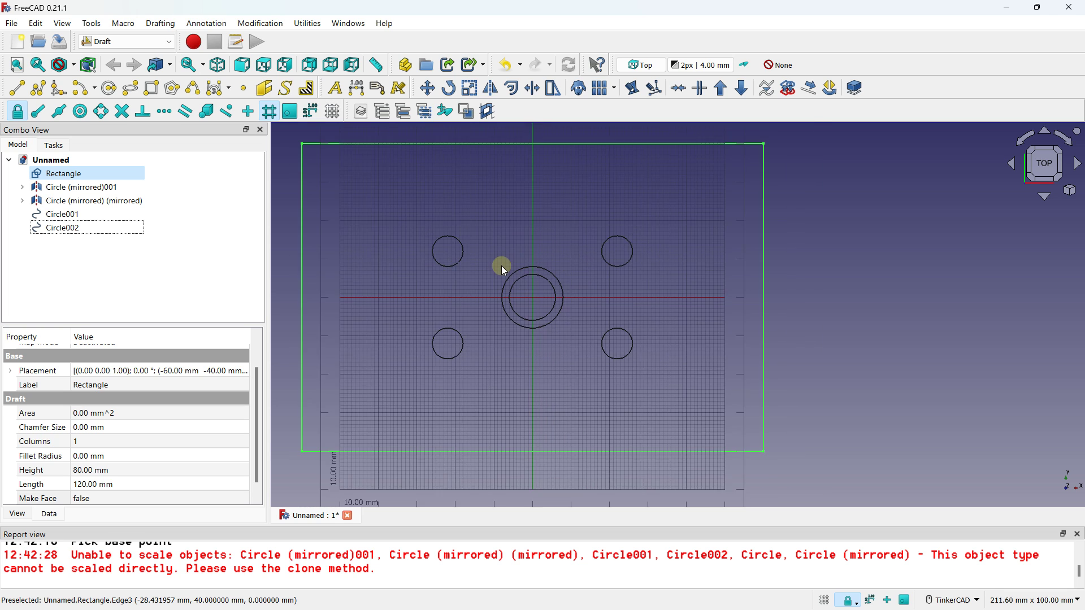
click(1078, 533)
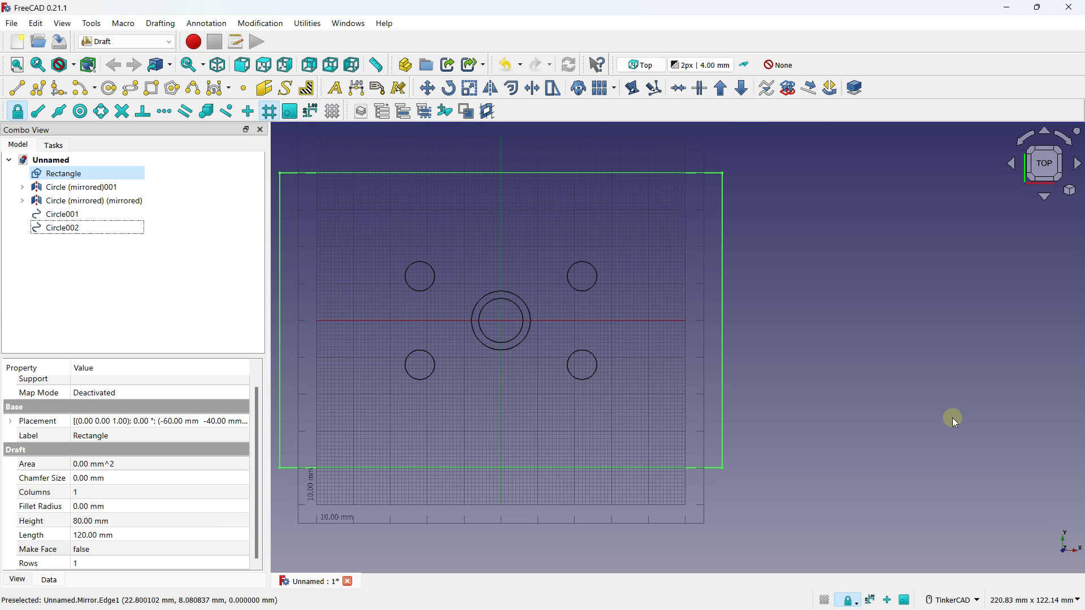
scroll(475, 266, down, 2)
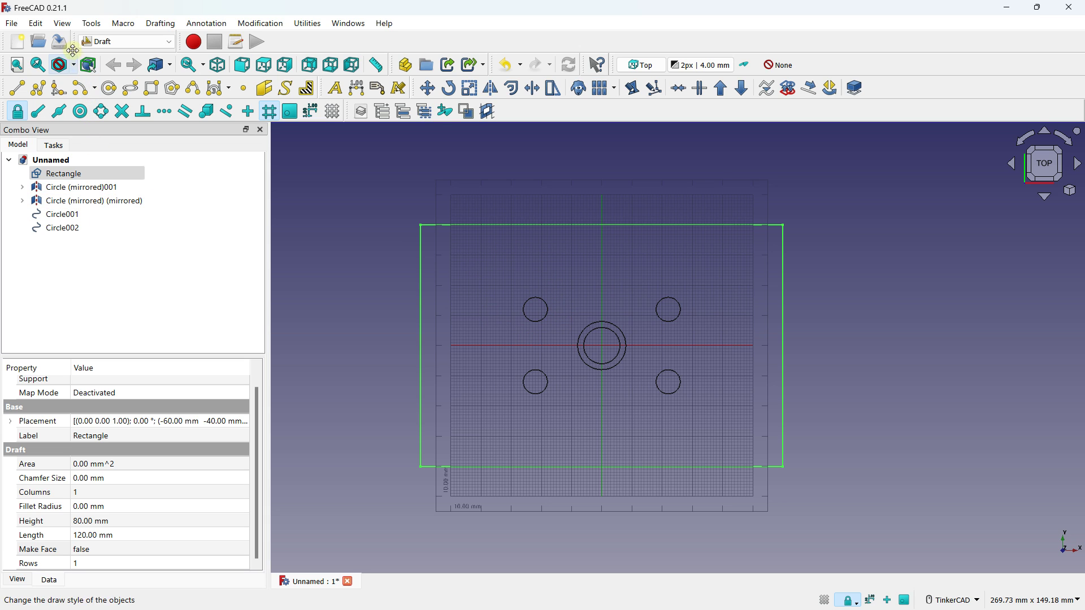
Undo the scaling back to 60 × 40 mm, then redo and re-undo the line and spline changes.
click(36, 23)
click(42, 37)
click(35, 23)
click(45, 53)
click(35, 23)
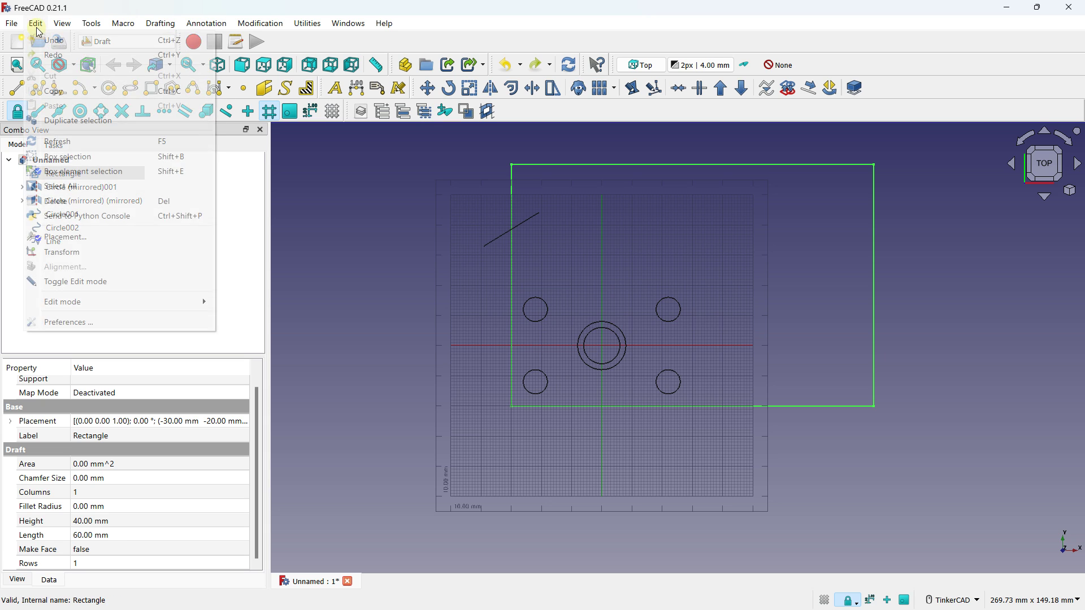
click(45, 53)
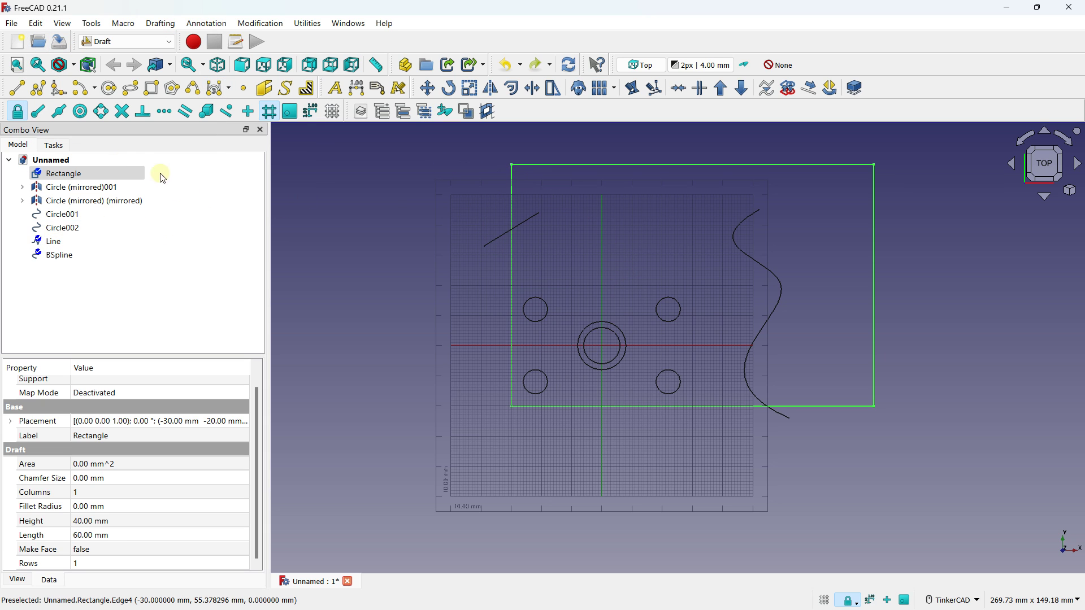
click(36, 23)
click(44, 42)
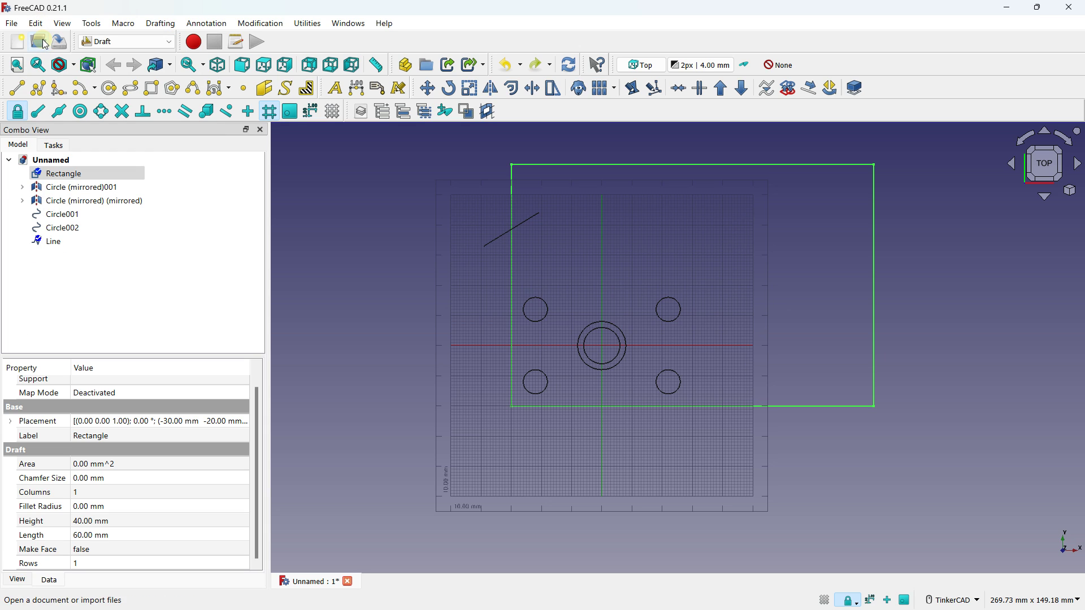
click(36, 23)
click(48, 43)
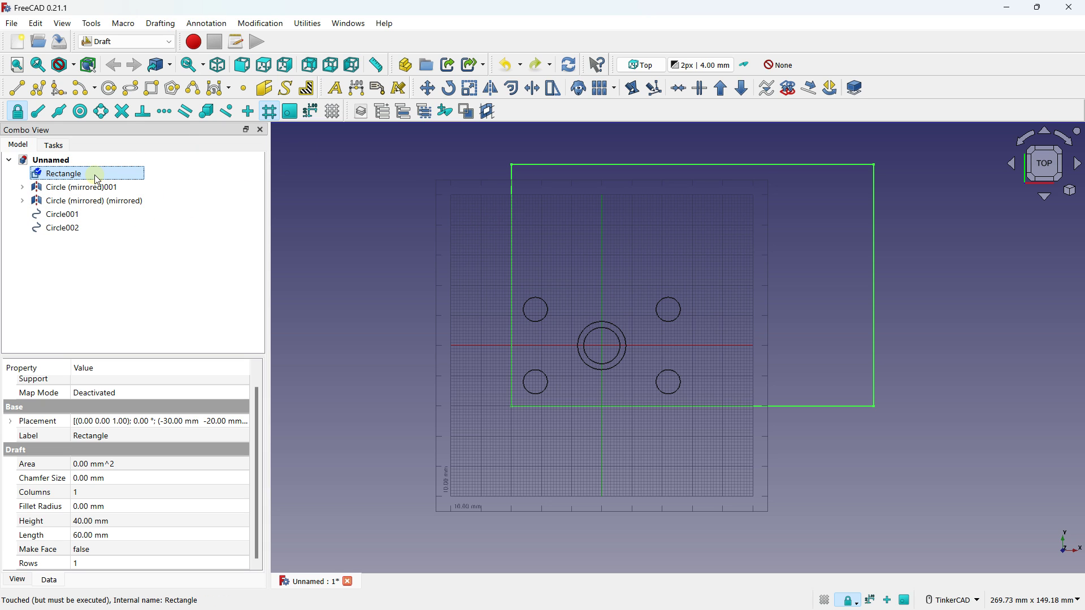
Delete the rectangle and the four circle objects from Circle (mirrored)001 down to Circle002.
key(Delete)
scroll(649, 359, up, 3)
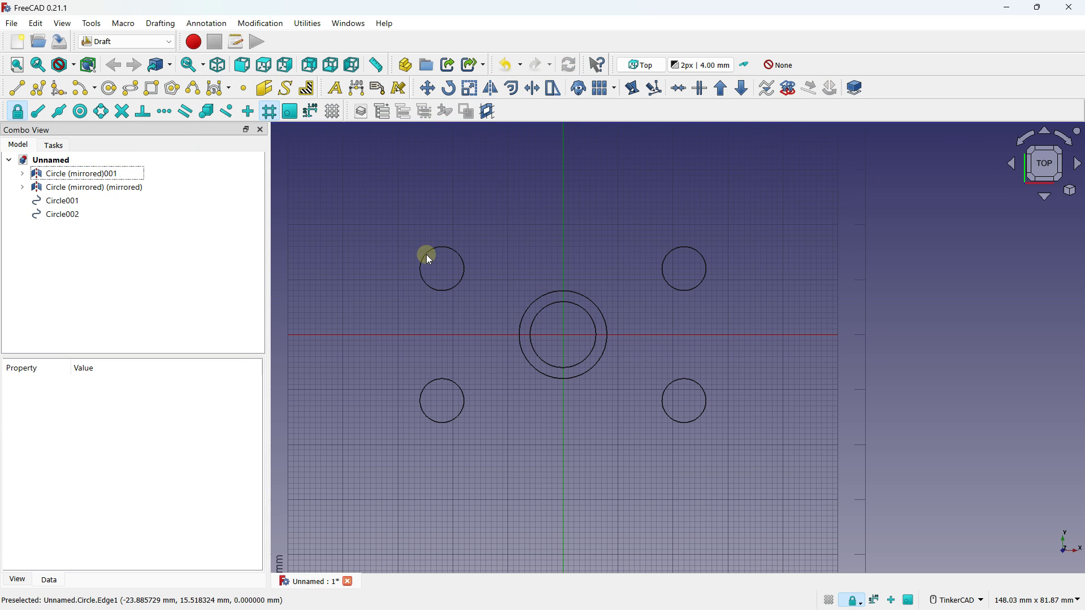
click(80, 174)
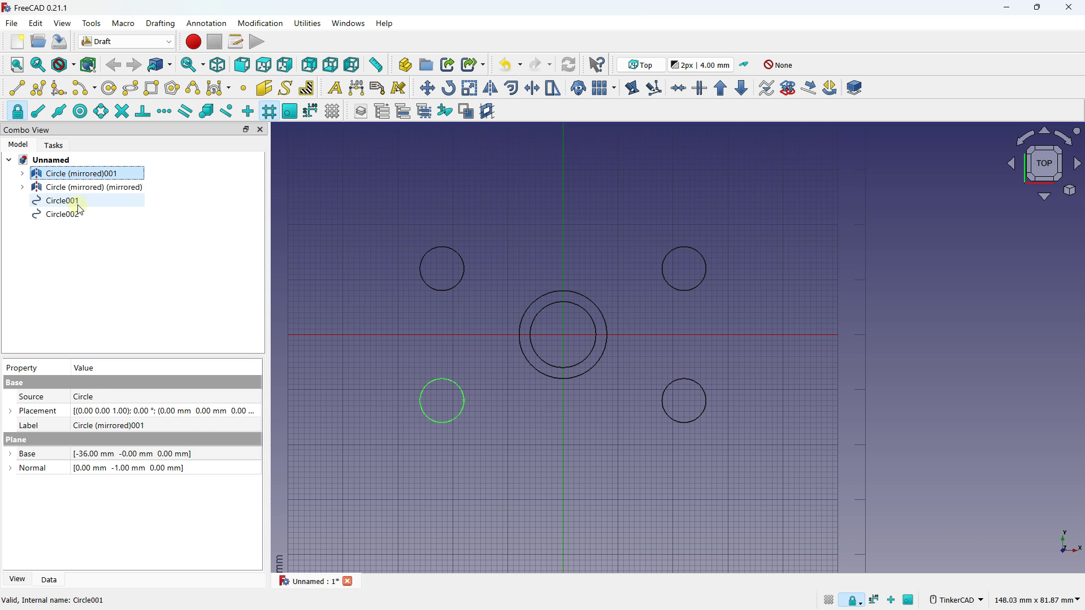
shift+click(68, 217)
key(Delete)
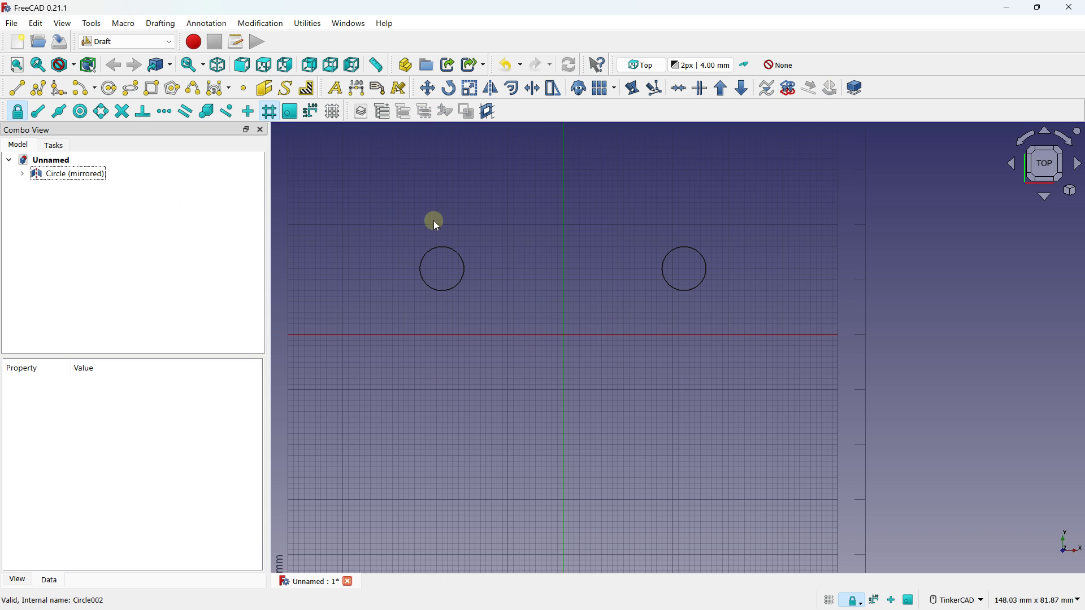
Delete the last two circles, confirming despite dependent mirror objects, and close the error report.
click(428, 256)
key(Delete)
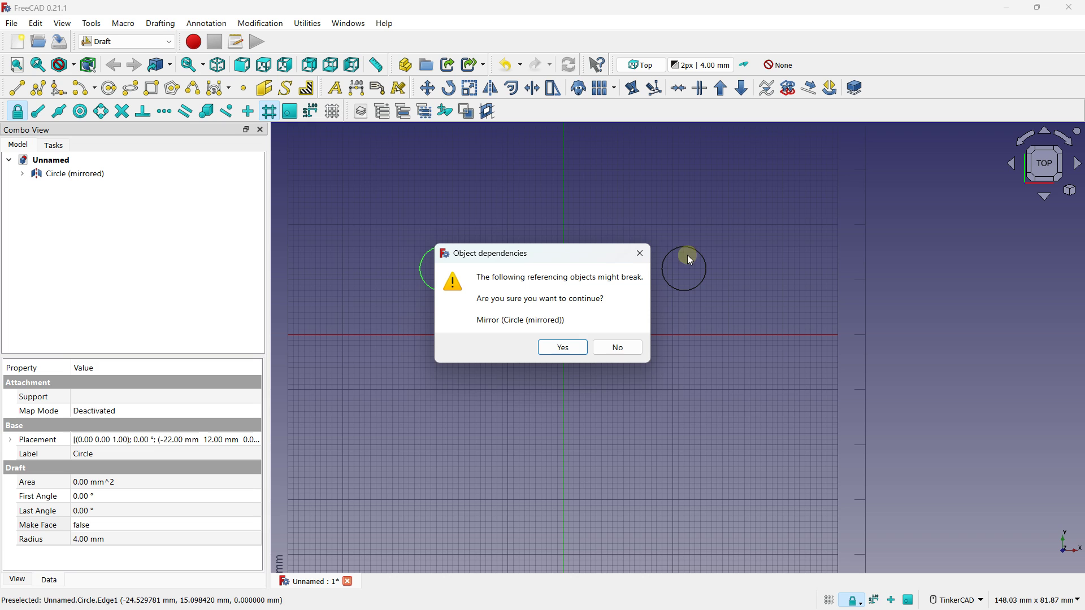
click(561, 348)
click(677, 239)
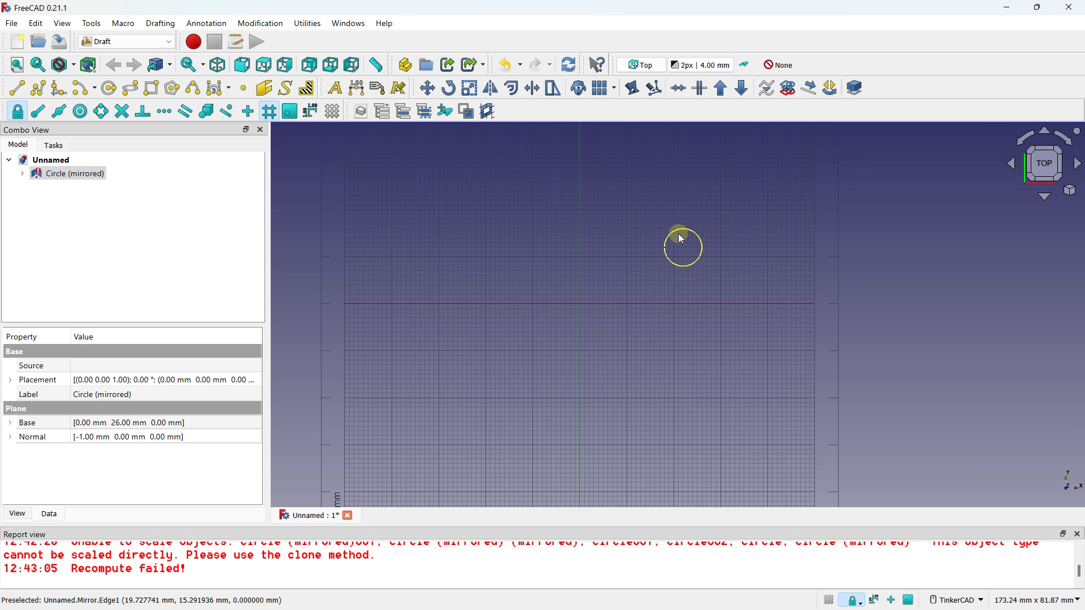
key(Delete)
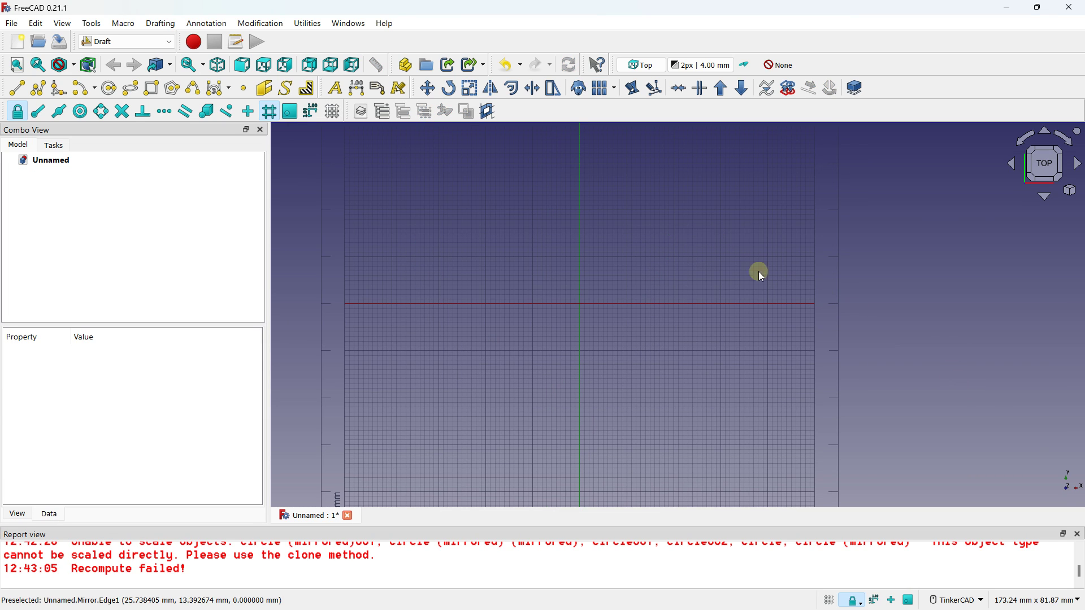
click(1078, 534)
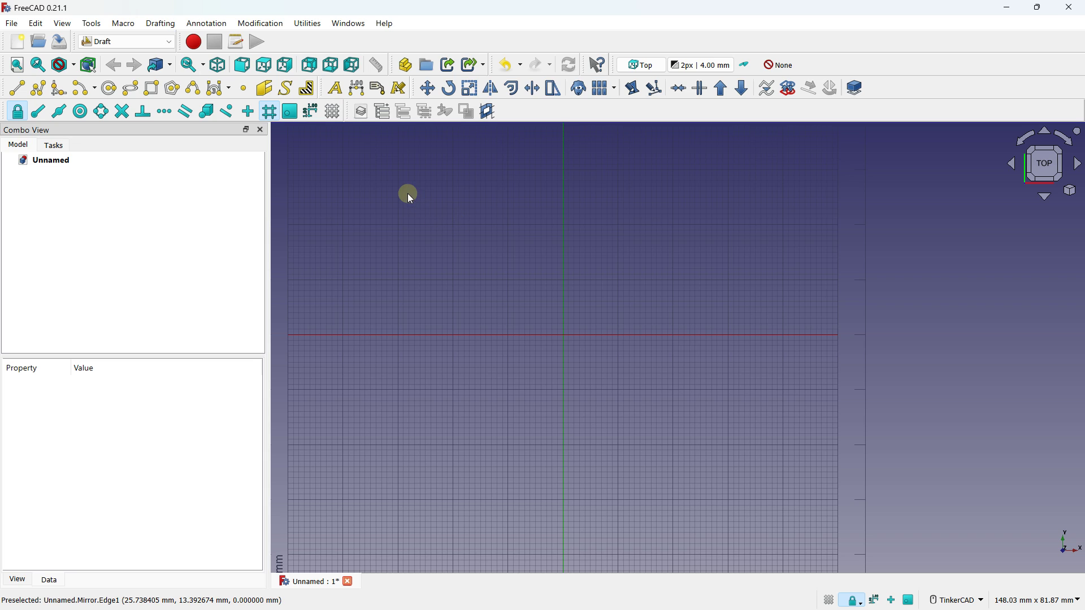
Draw a new 60 × 40 mm rectangle.
click(152, 87)
click(399, 225)
click(728, 444)
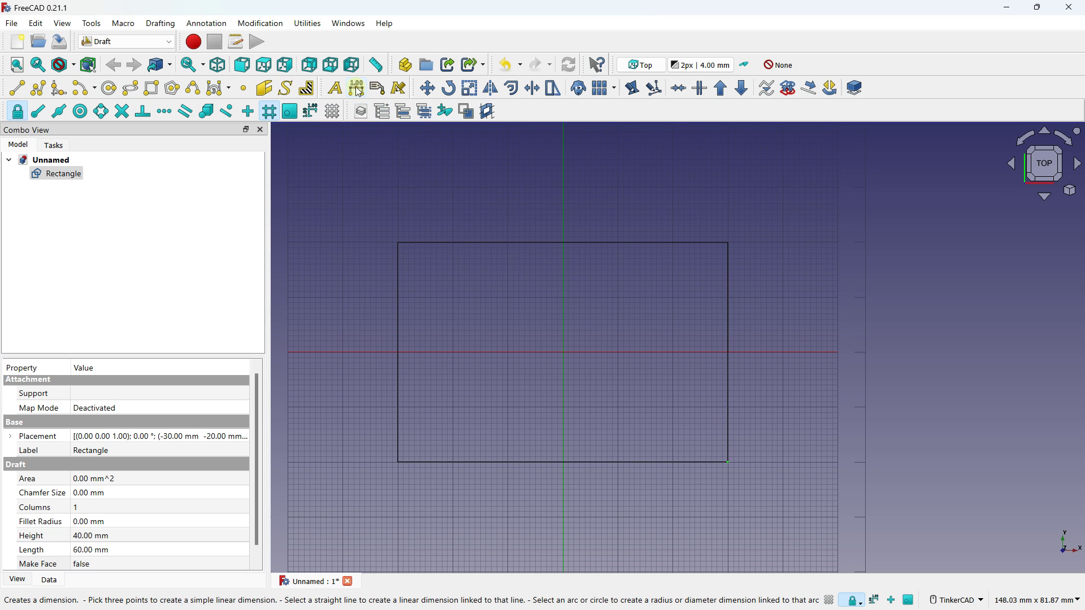
Dimension the rectangle: 60.00 mm across the top and 40.00 mm down the left side.
click(357, 89)
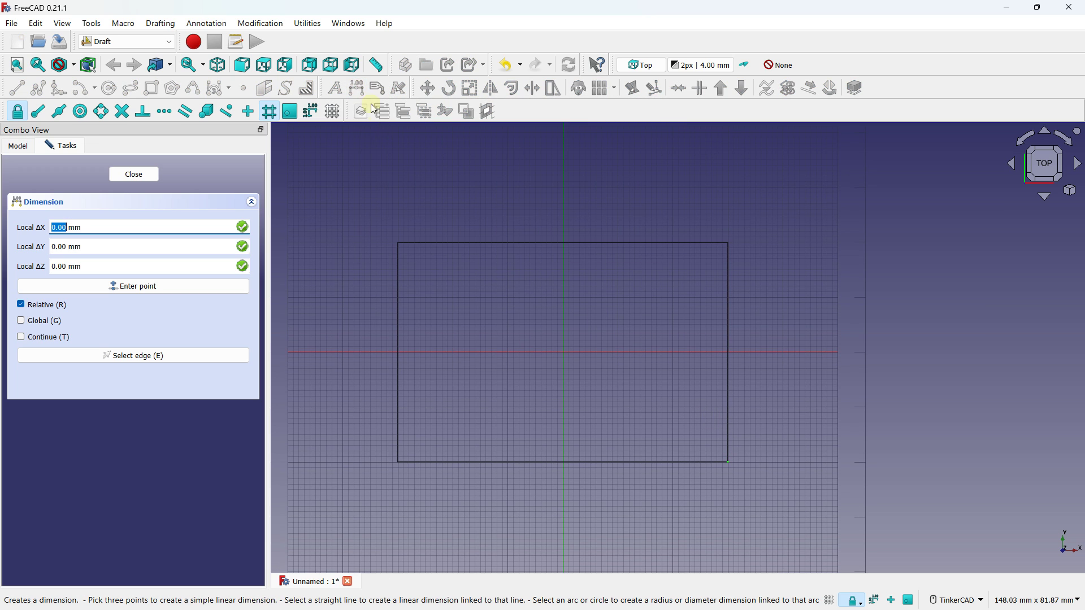
click(399, 242)
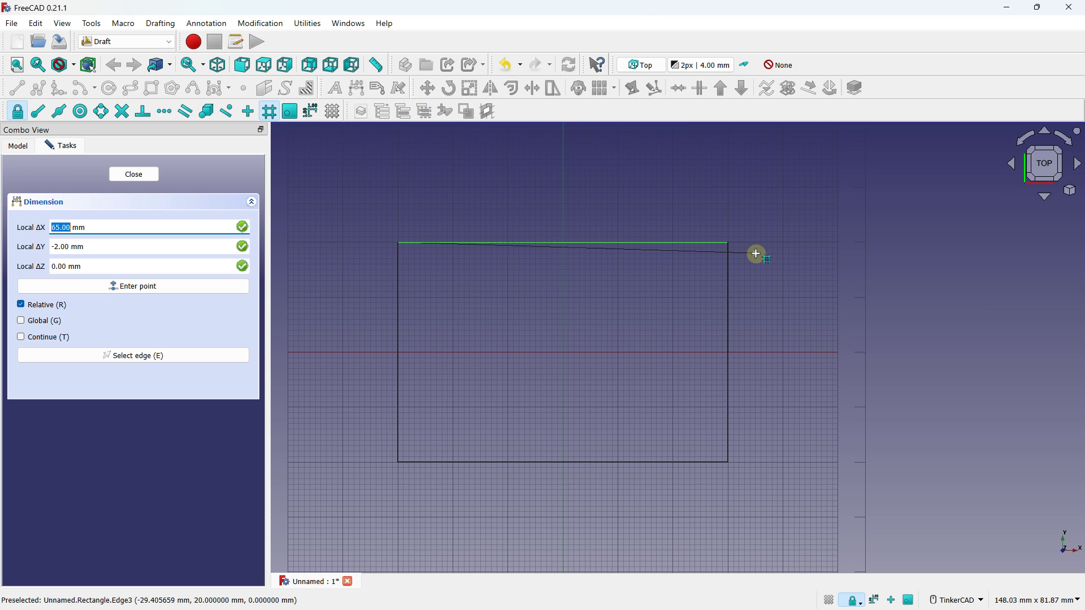
click(728, 243)
click(729, 186)
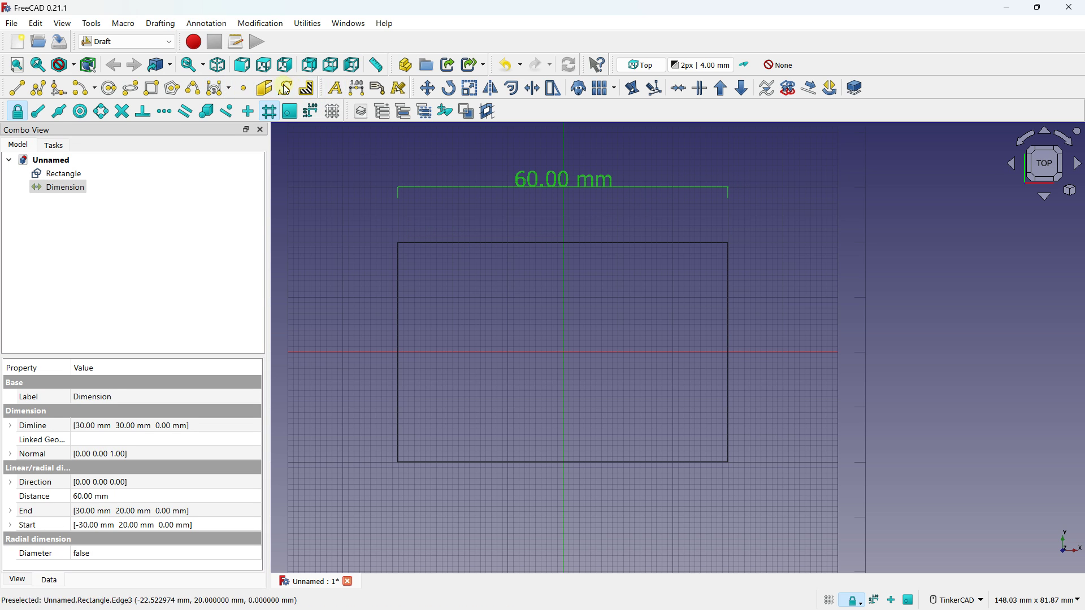
click(356, 88)
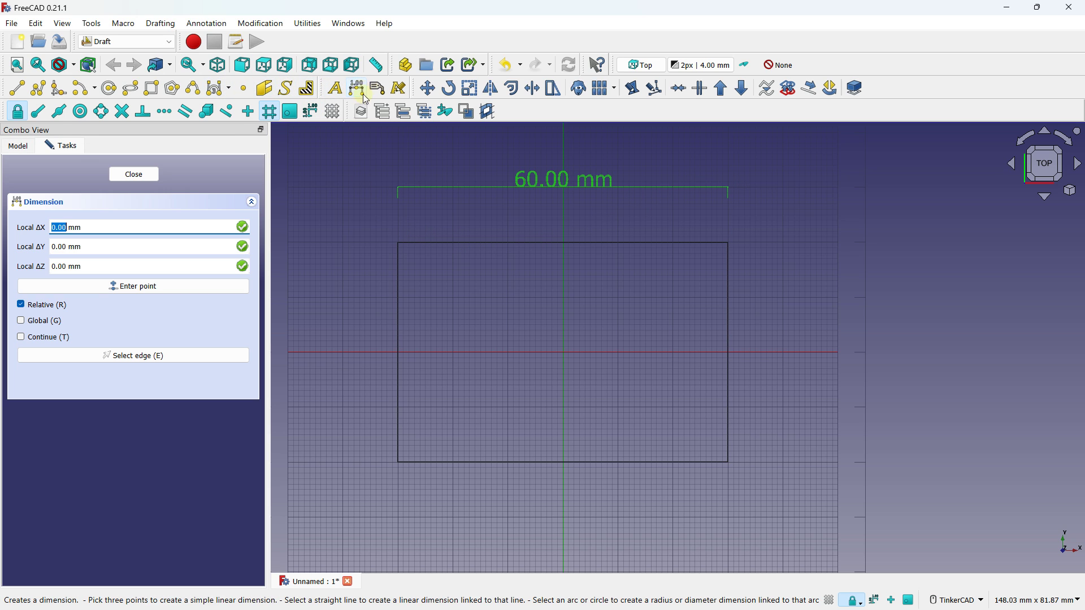
click(397, 243)
click(397, 460)
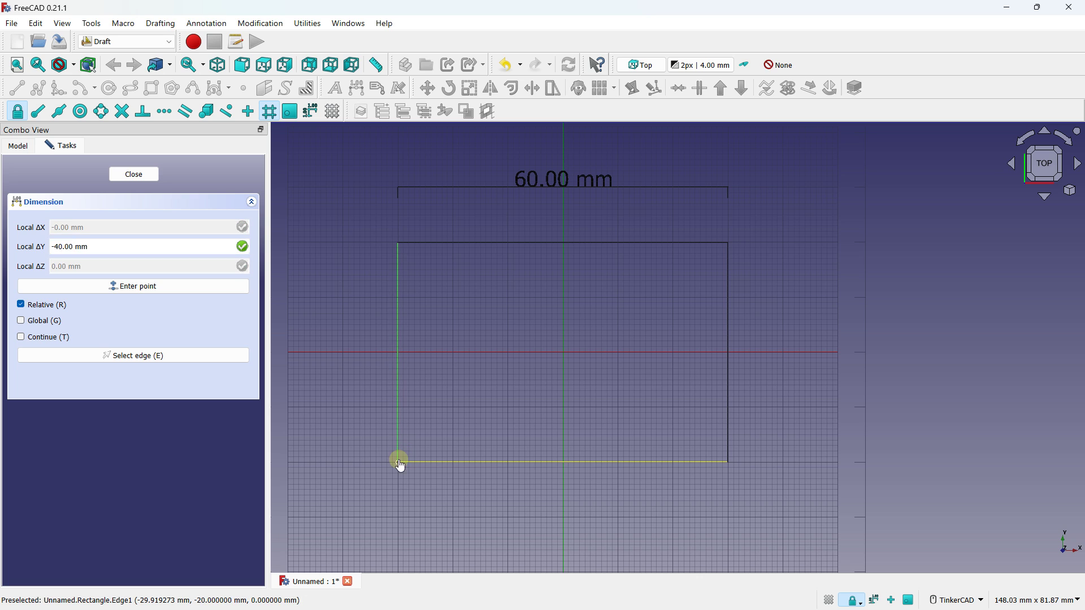
click(344, 456)
scroll(450, 296, down, 1)
scroll(450, 296, down, 1)
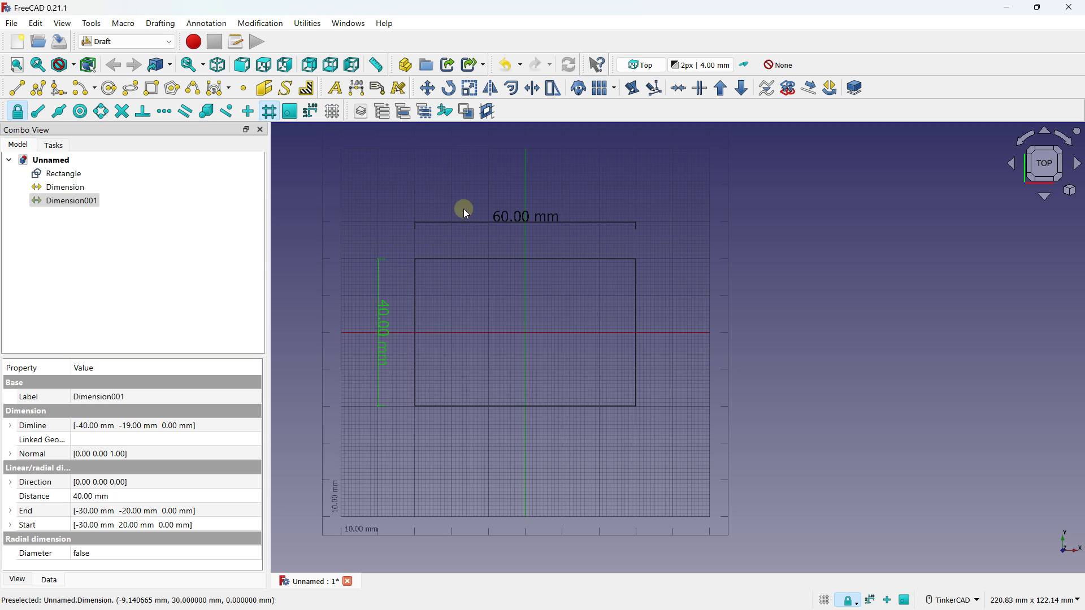
click(525, 174)
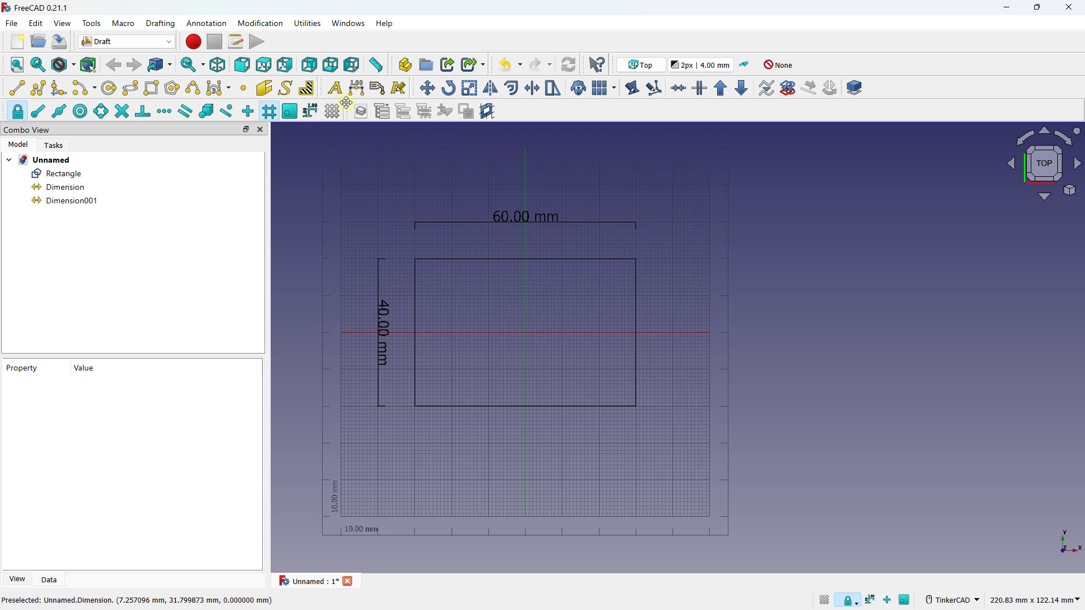
click(466, 252)
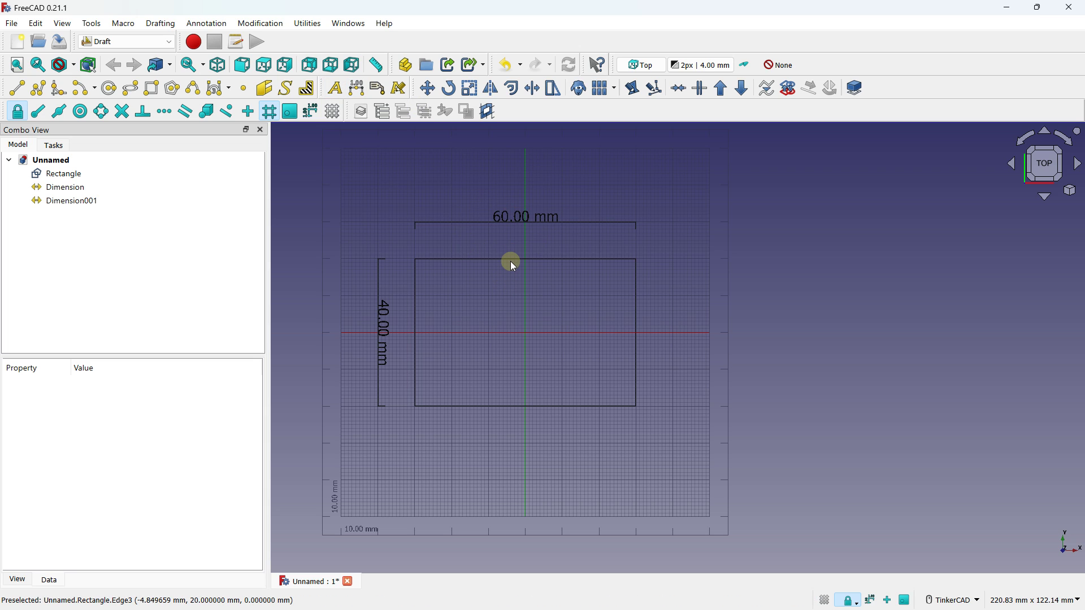
Delete the 60.00 mm dimension, the rectangle and the 40.00 mm dimension one by one.
click(519, 221)
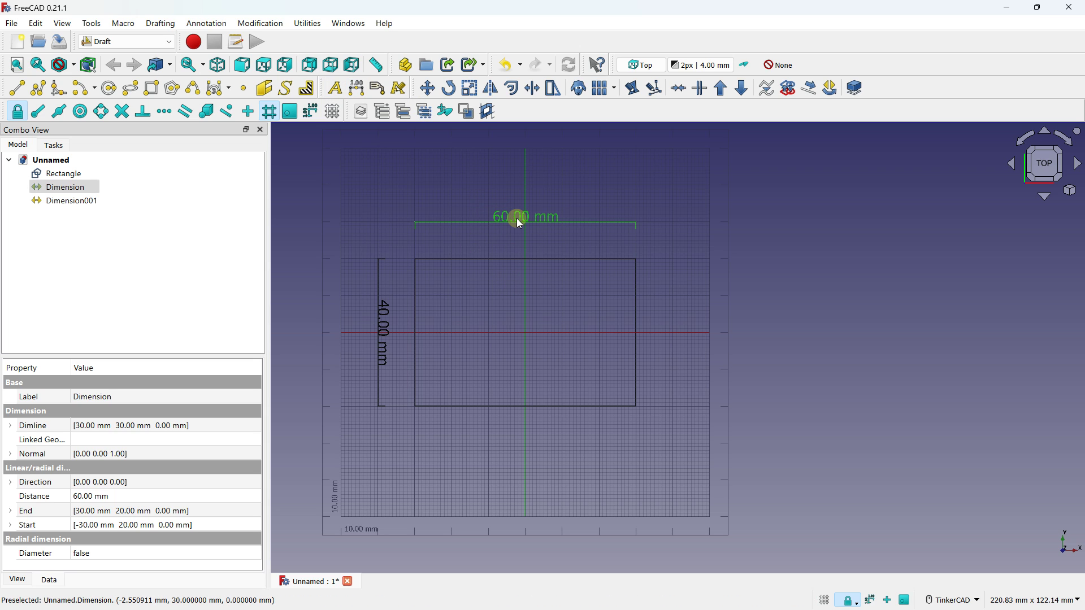
key(Delete)
click(497, 258)
key(Delete)
click(381, 305)
key(Delete)
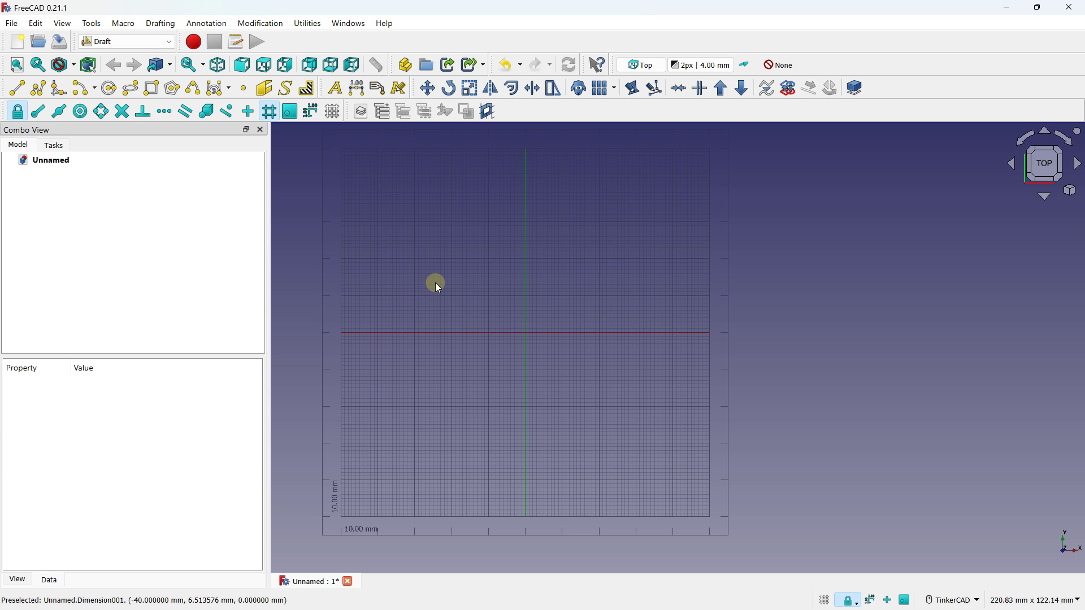
scroll(496, 298, down, 5)
middle_drag(498, 293, 565, 225)
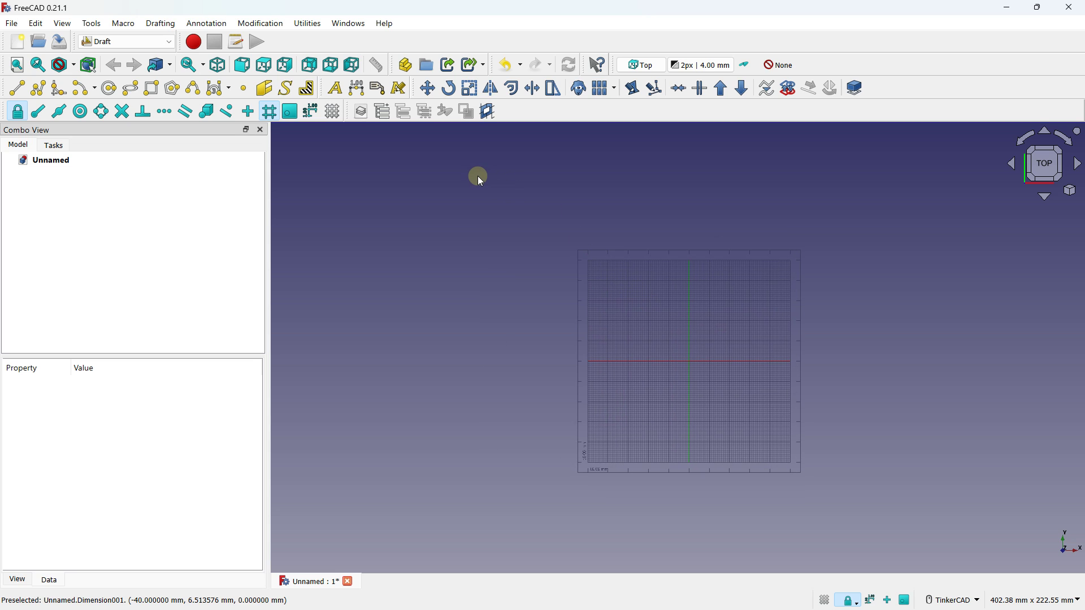